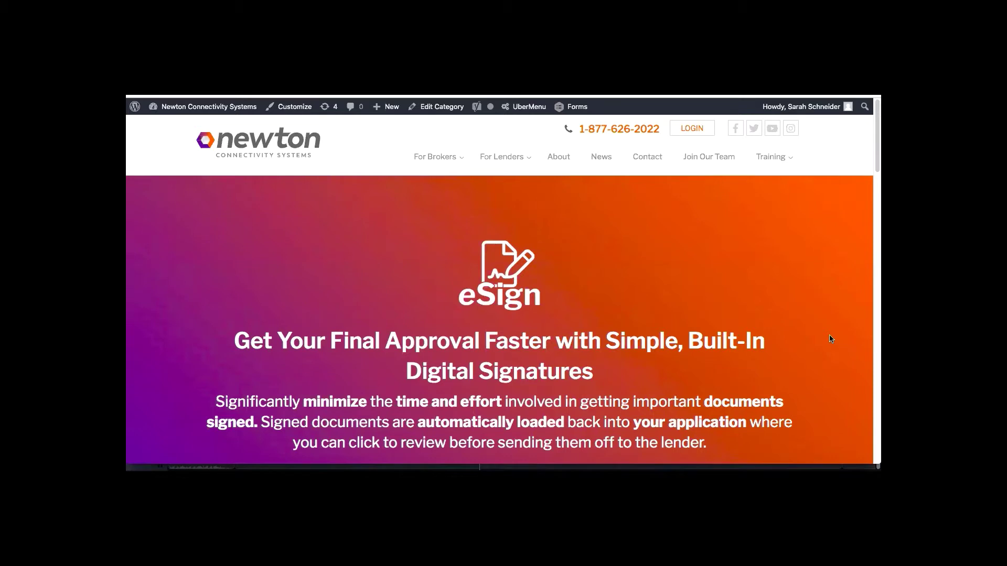
Scroll the Newton eSign page past the Benefits list to Client Language / Messaging.
scroll(831, 339, "down", 2)
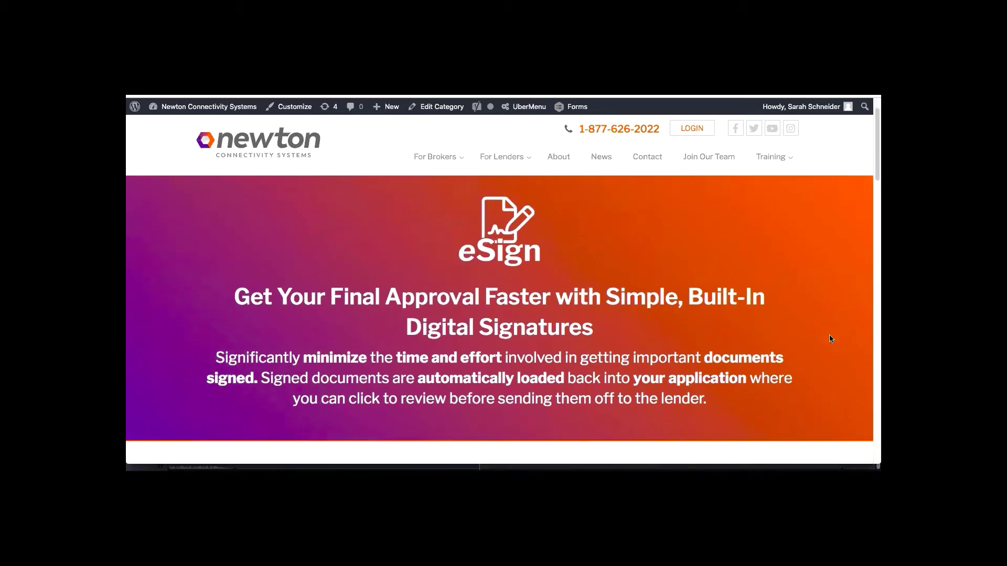
scroll(830, 339, "down", 1)
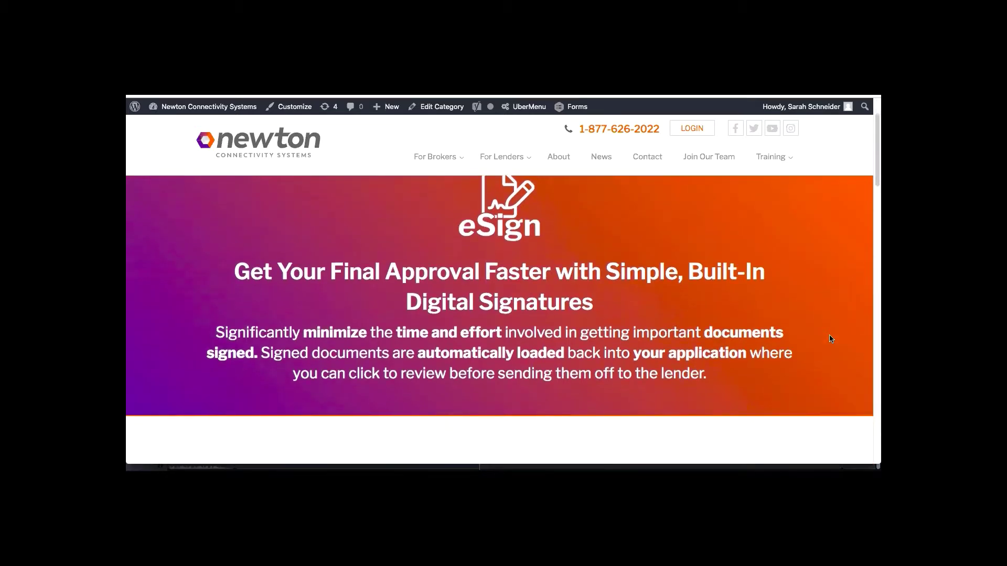
scroll(831, 339, "down", 1)
scroll(831, 338, "down", 1)
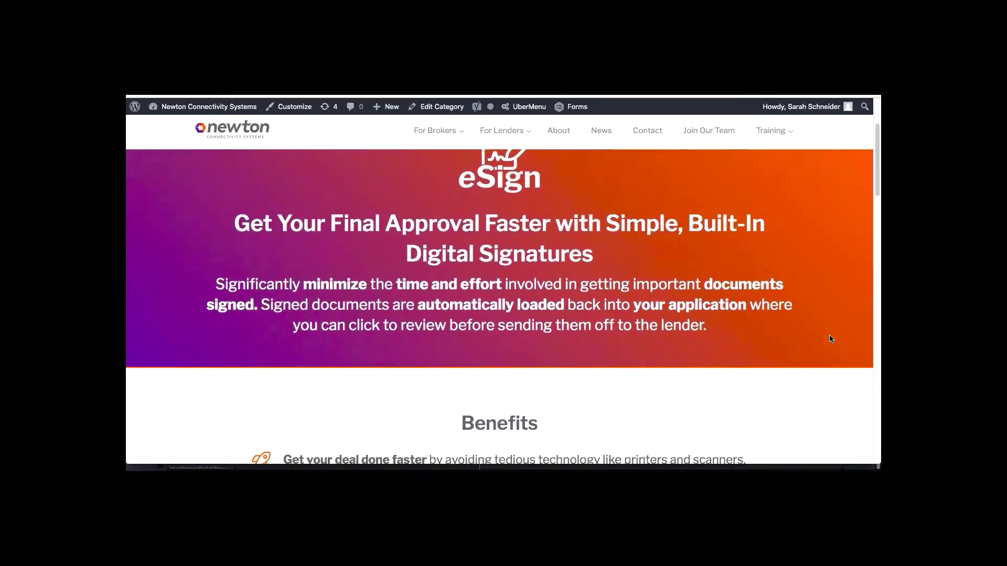
scroll(830, 338, "down", 5)
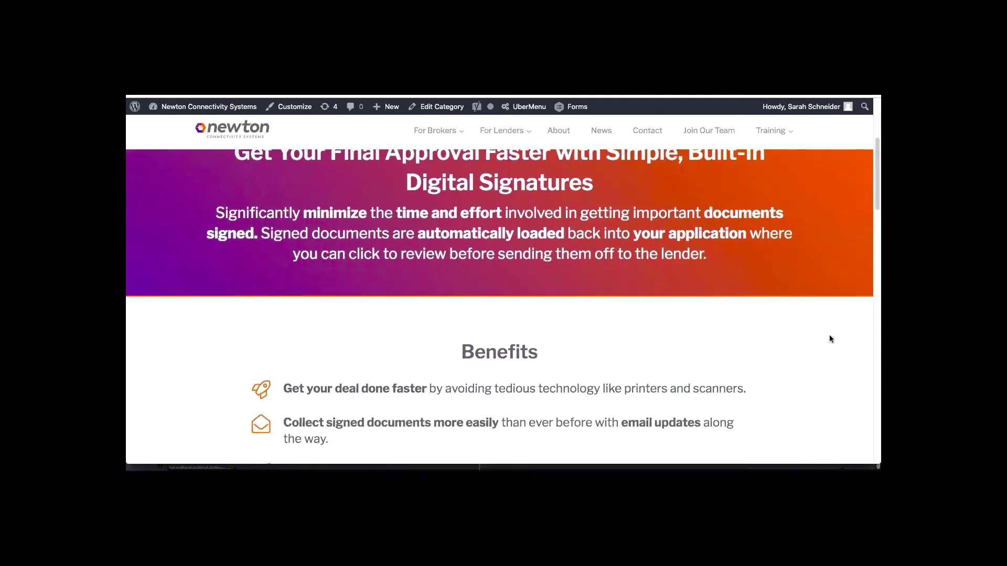
scroll(830, 339, "down", 3)
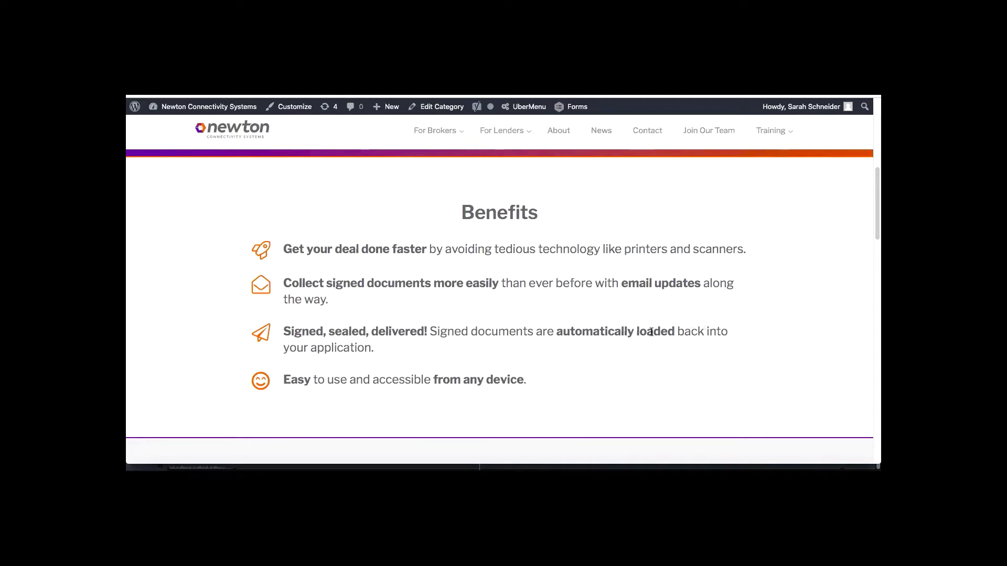
scroll(603, 341, "down", 5)
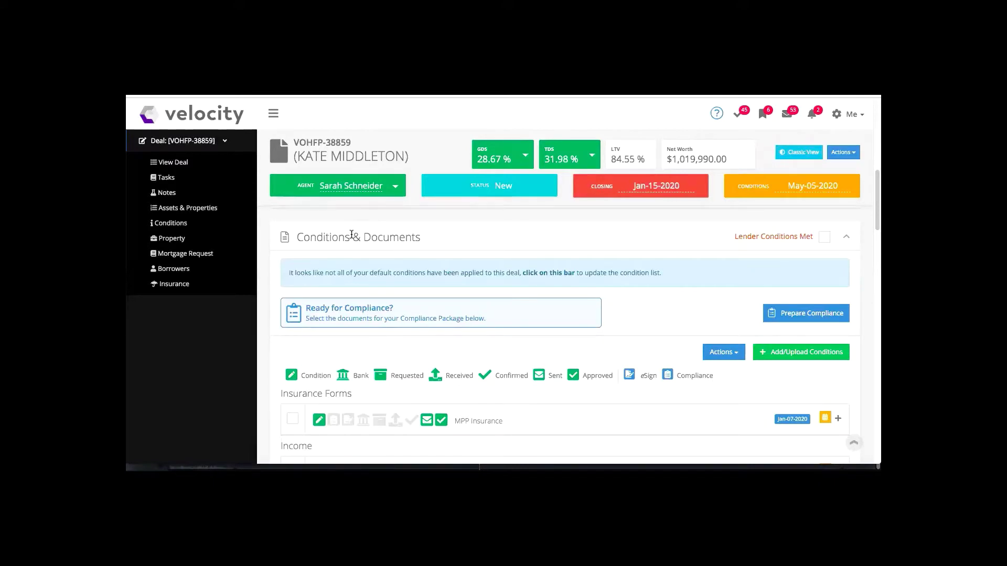
Scroll the deal's Conditions & Documents list down to the Compliance Forms section.
scroll(424, 250, "down", 1)
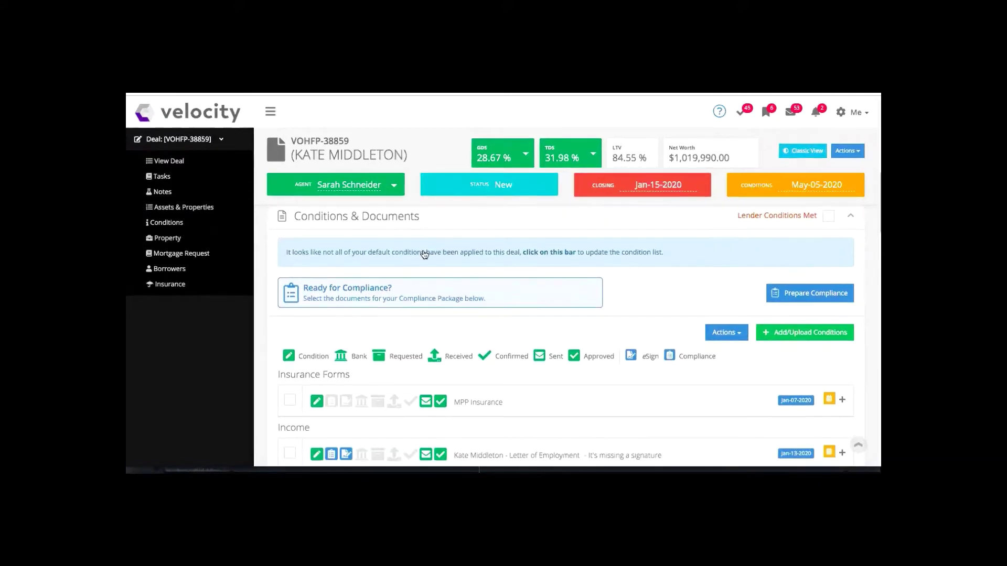
scroll(457, 410, "down", 5)
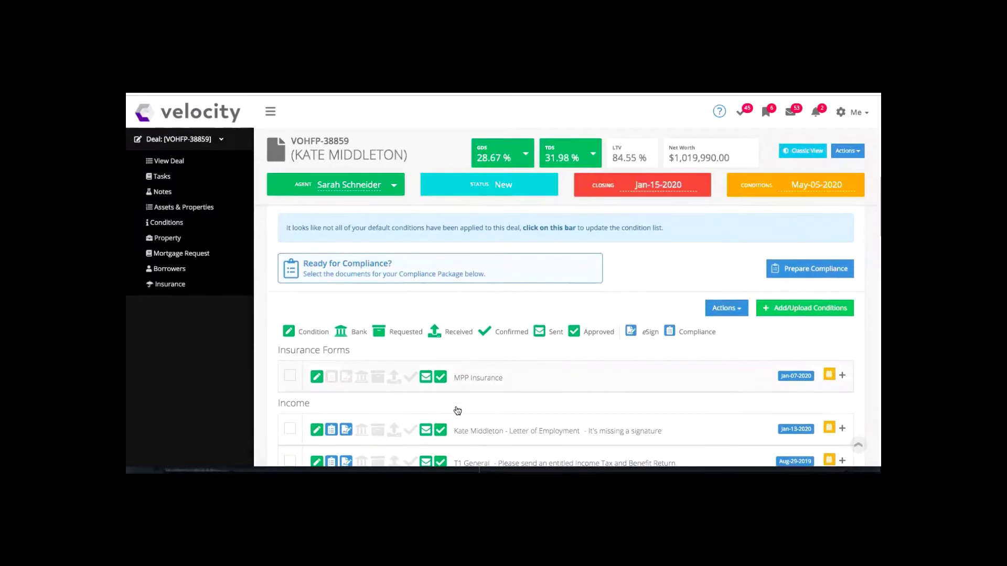
scroll(457, 411, "down", 6)
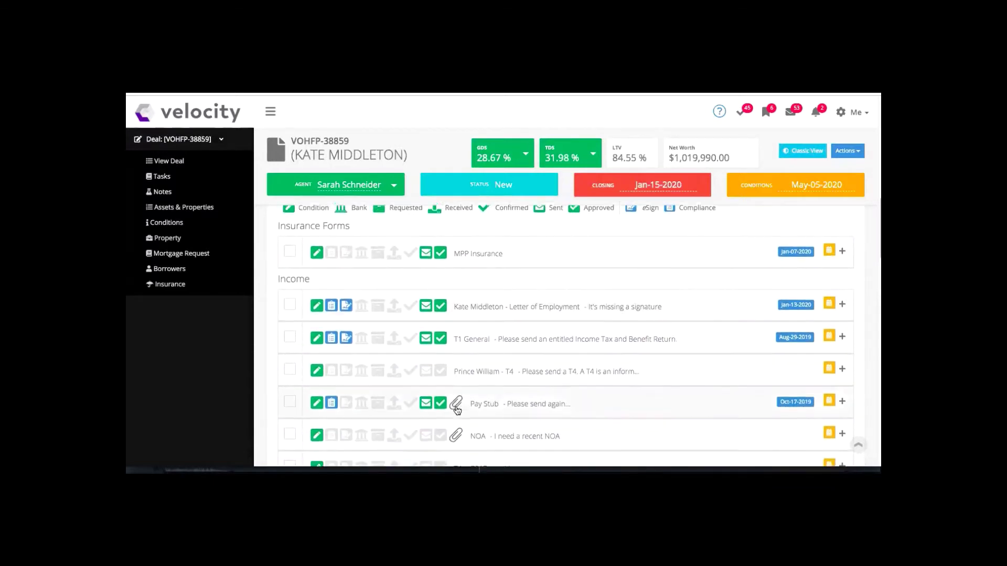
scroll(457, 410, "down", 7)
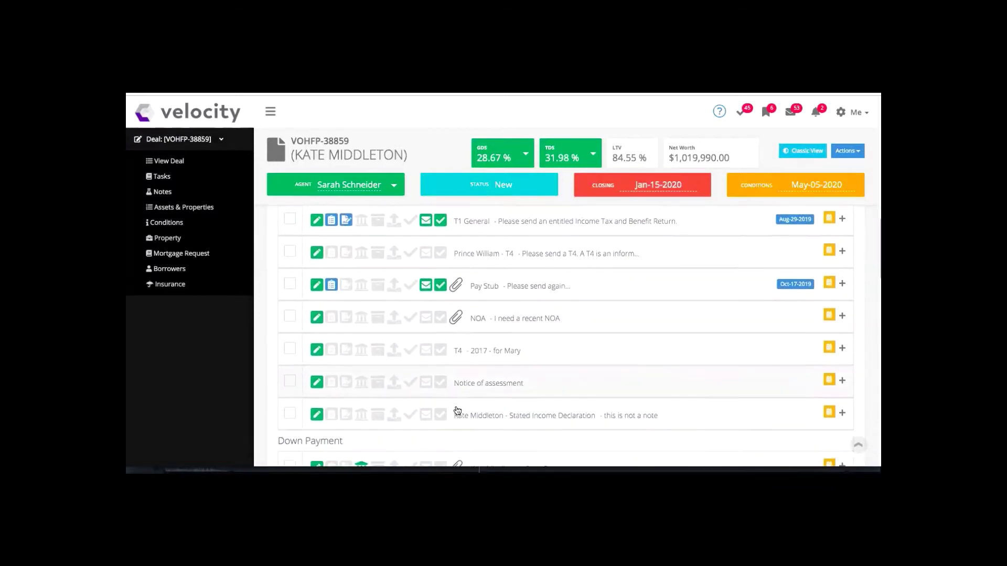
scroll(456, 409, "down", 6)
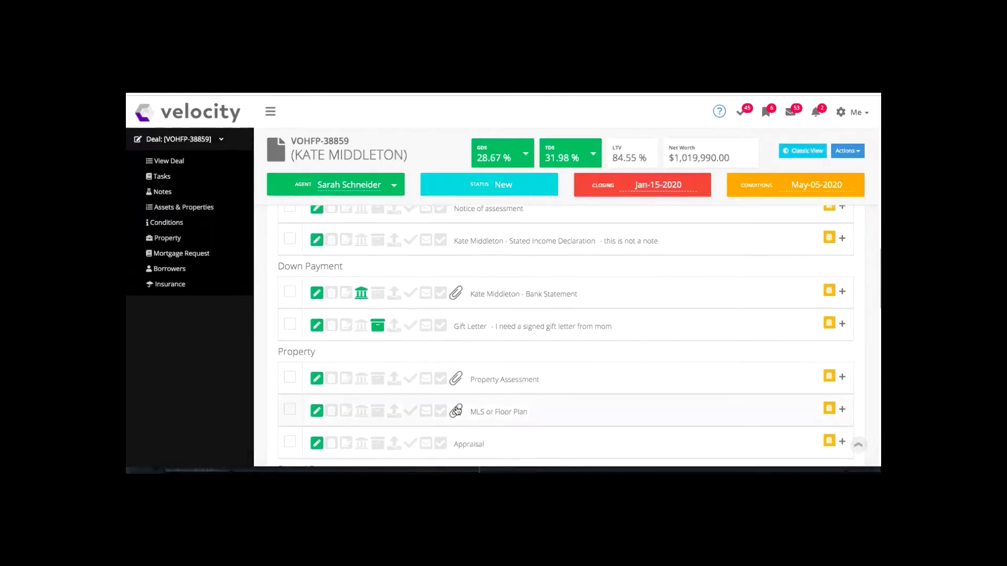
scroll(456, 410, "down", 8)
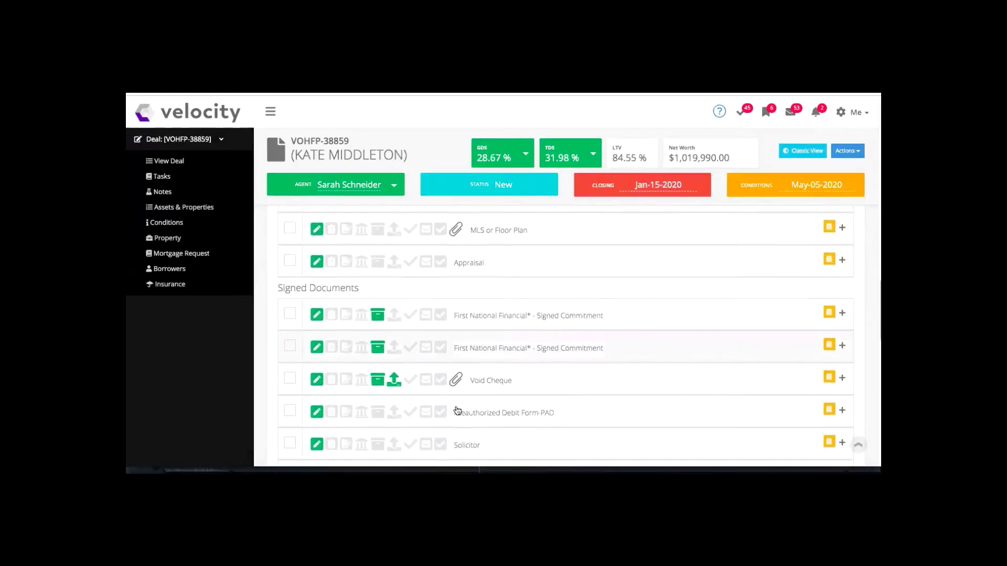
scroll(457, 410, "down", 6)
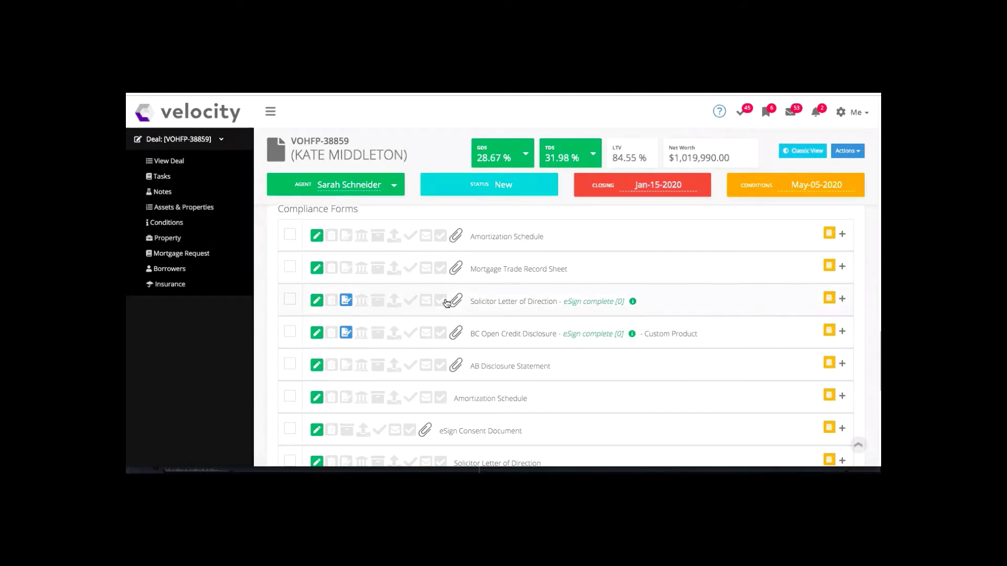
scroll(446, 303, "down", 5)
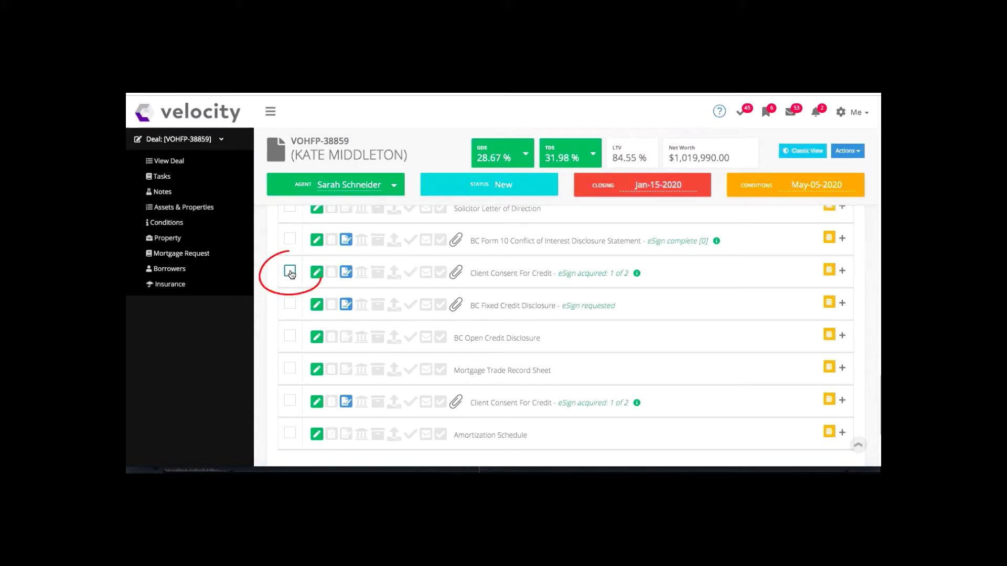
Tick Client Consent For Credit, BC Fixed Credit Disclosure and BC Form 10, and expand Client Consent For Credit's files.
left_click(291, 272)
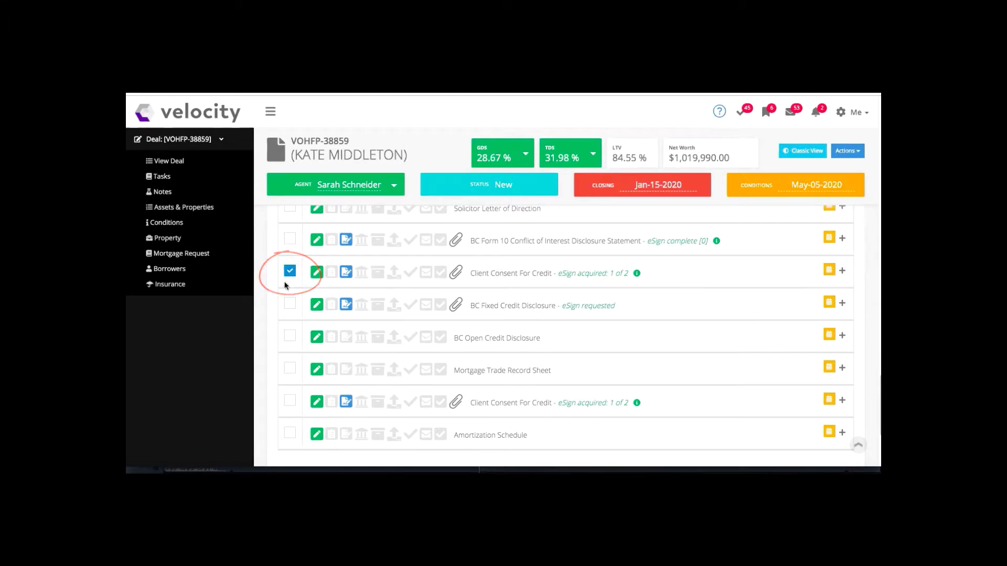
left_click(286, 307)
left_click(291, 242)
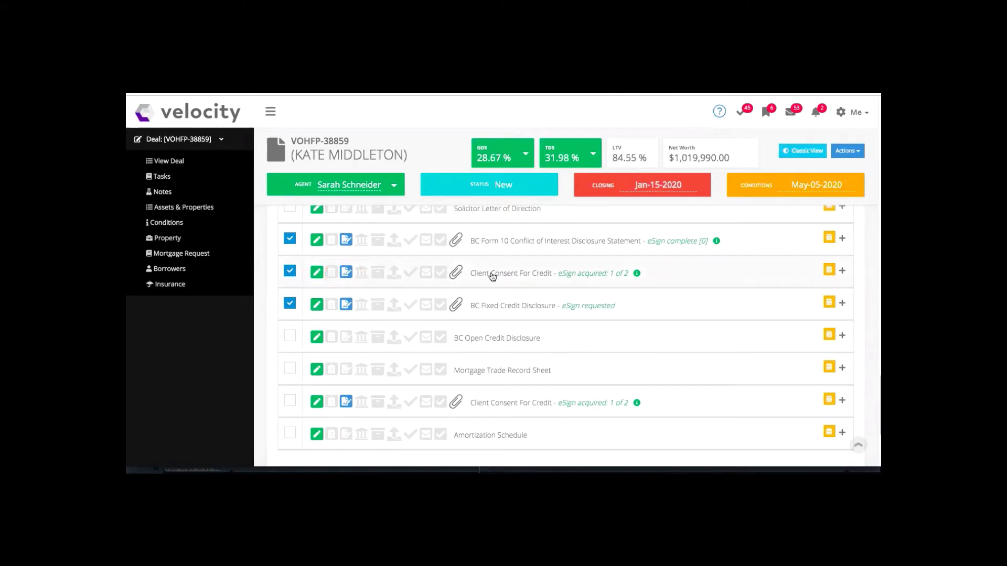
left_click(492, 277)
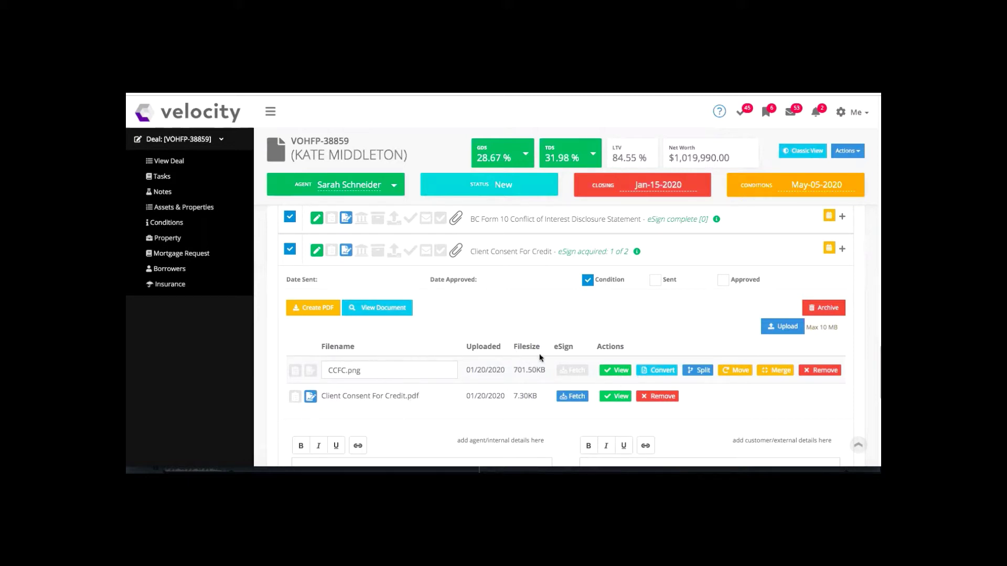
Collapse Client Consent For Credit's file details and return to the top of the conditions list.
mouse_move(653, 345)
left_mouse_down()
mouse_move(647, 378)
mouse_move(680, 365)
mouse_move(644, 382)
left_mouse_up()
left_click(527, 256)
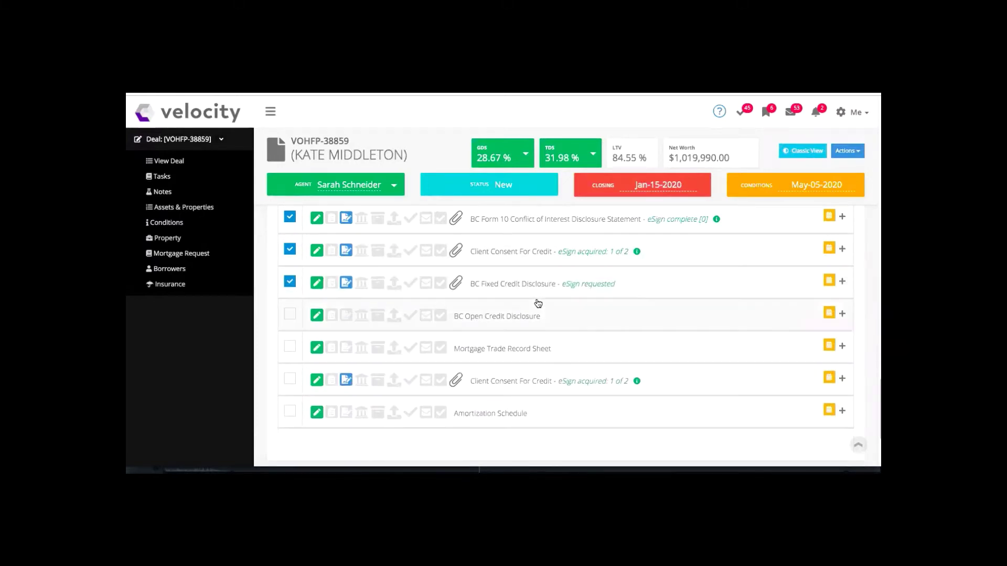
scroll(537, 301, "up", 10)
scroll(537, 304, "up", 10)
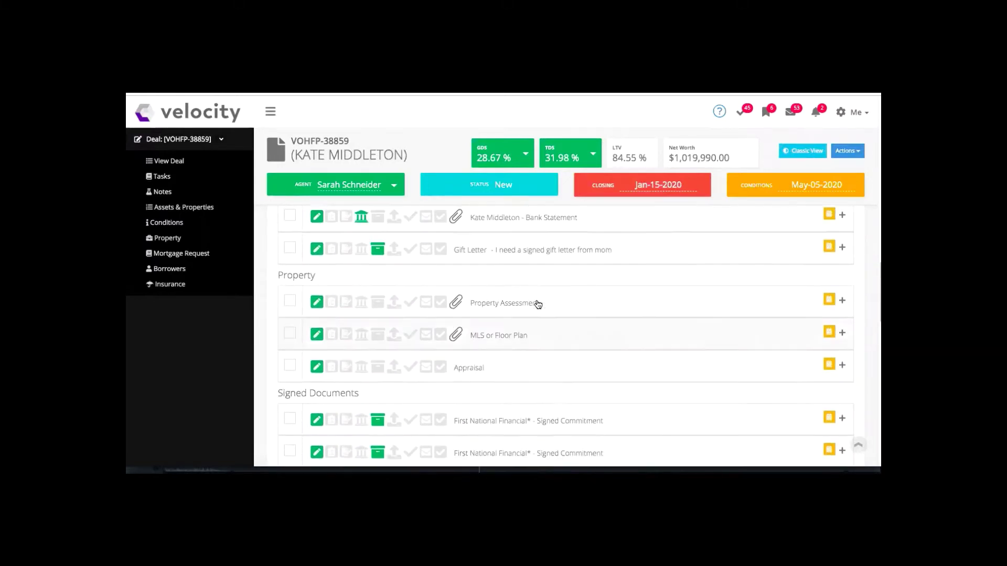
scroll(538, 305, "up", 3)
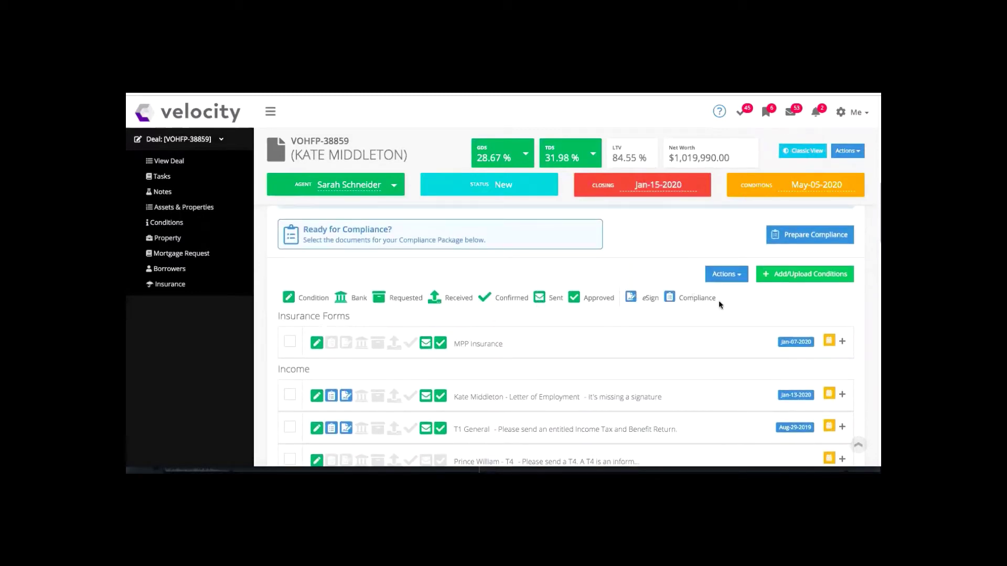
Choose Send Selected eSign Documents from the Actions menu's eSign Options.
left_click(727, 275)
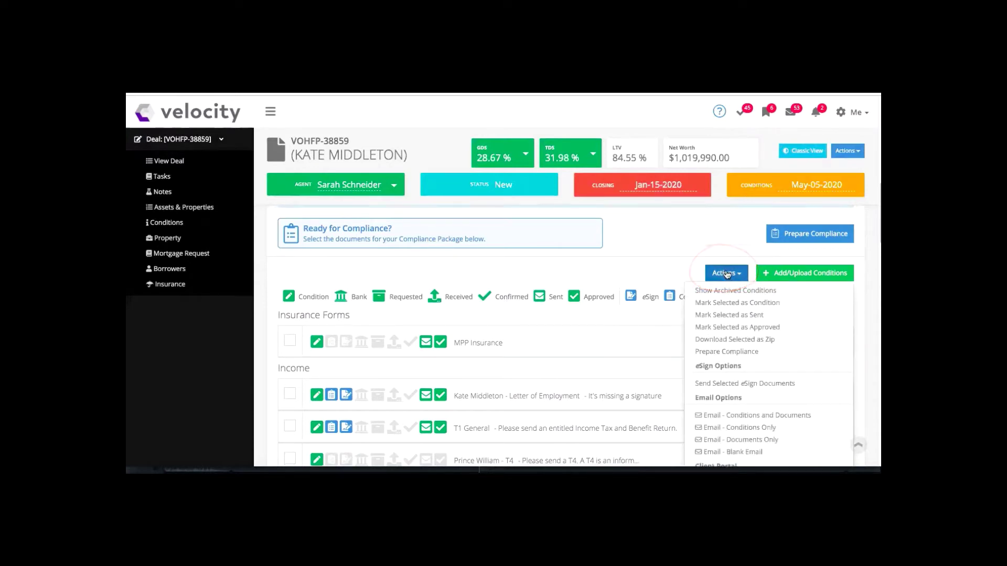
scroll(726, 274, "down", 2)
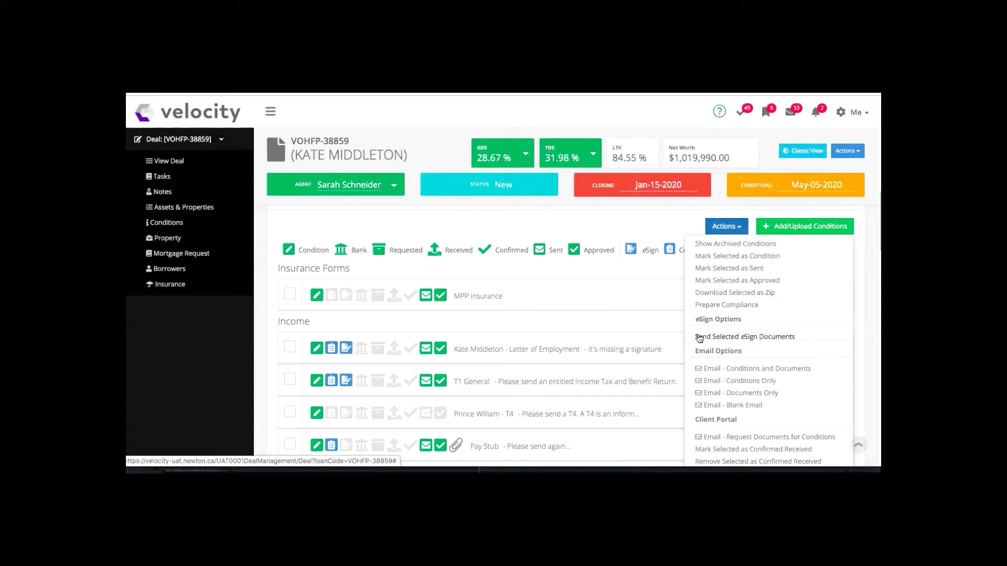
left_click(771, 338)
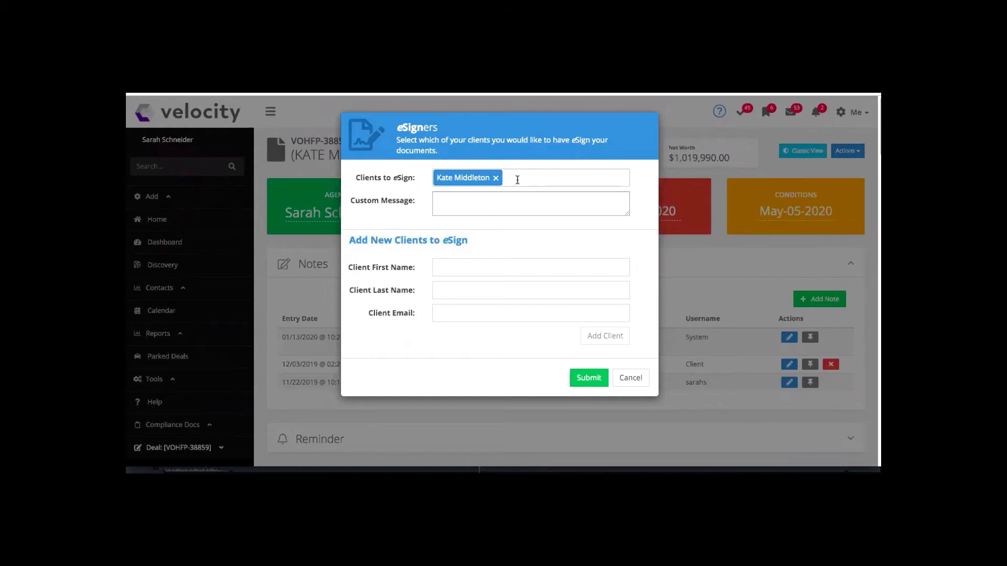
Add a second client with first name, last name and e-mail, then submit the eSign clients.
left_click(440, 274)
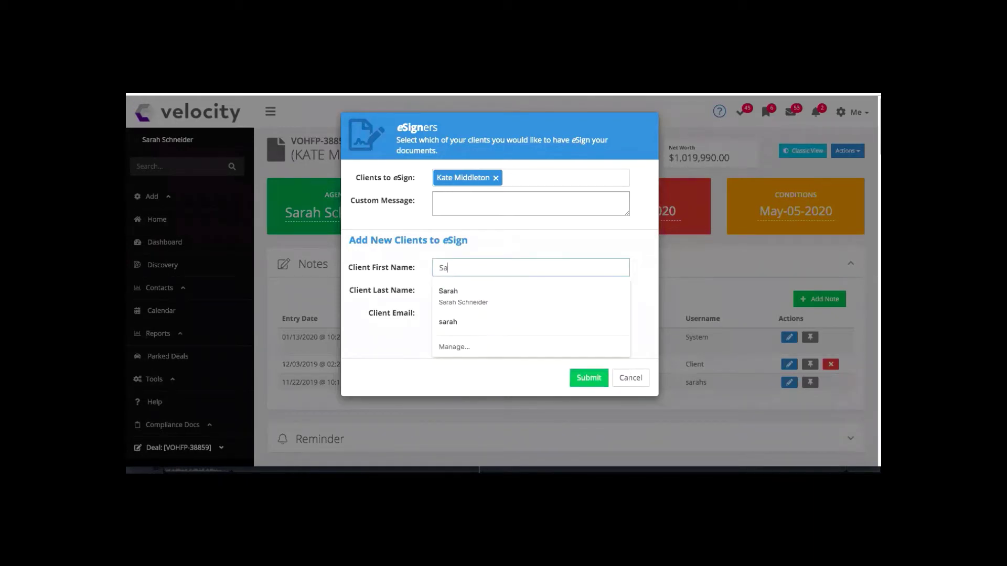
key("Tab")
key("Tab")
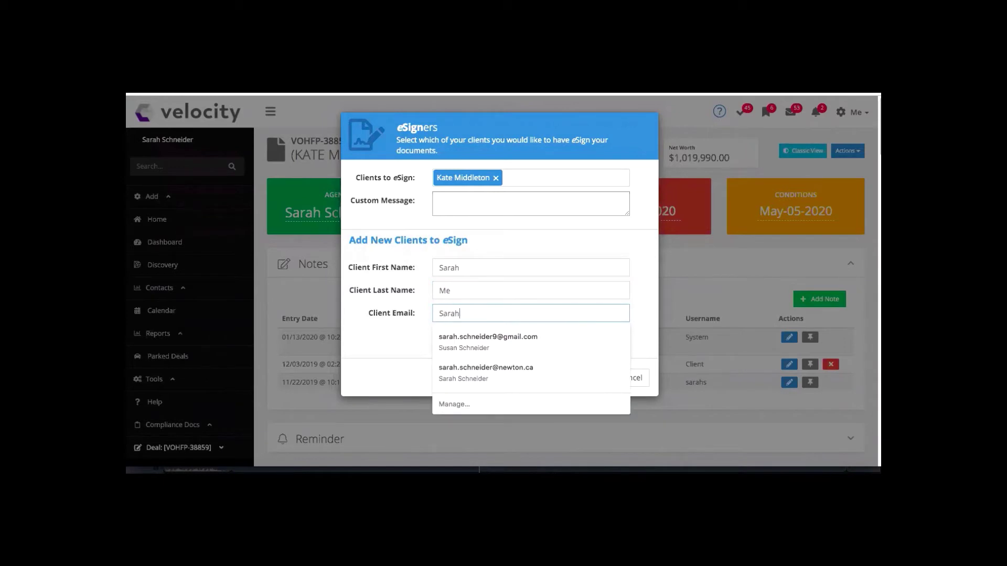
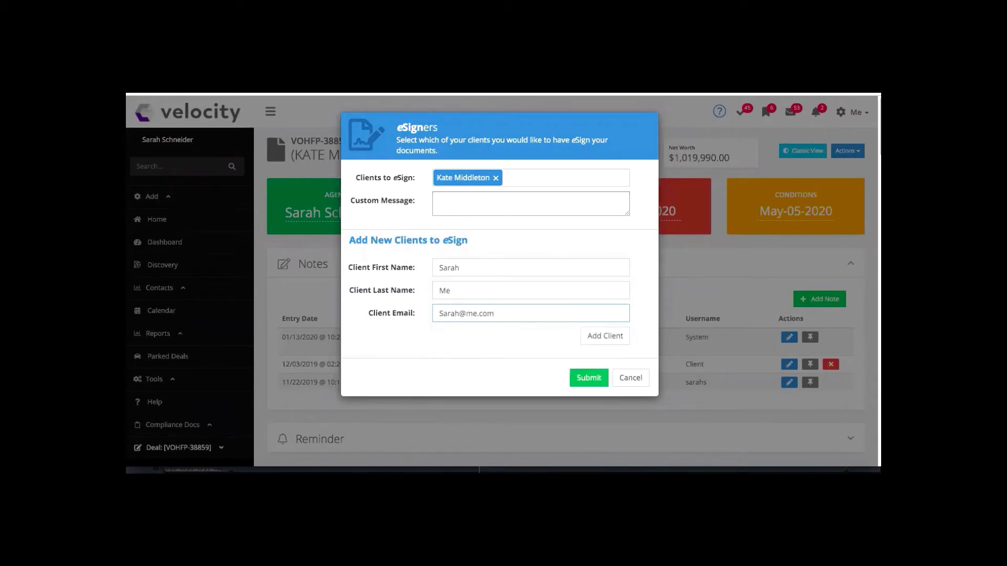
left_click(595, 340)
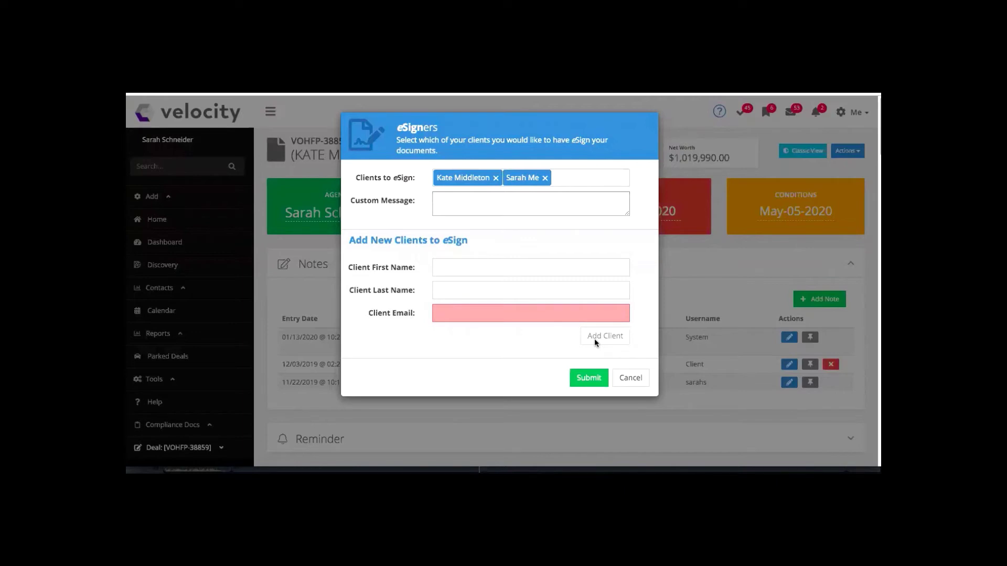
left_click(585, 378)
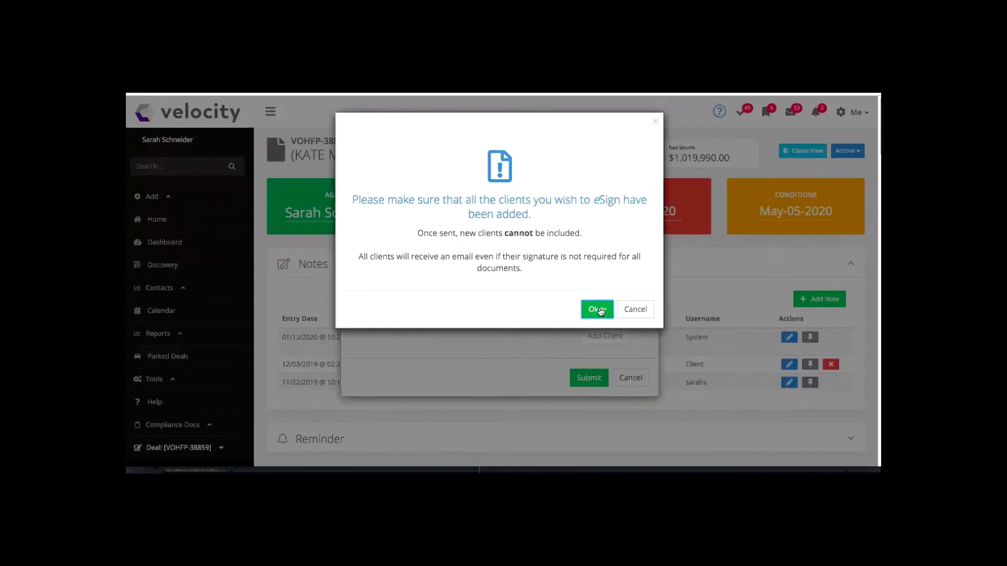
Confirm that all eSign clients have been added.
left_click(597, 309)
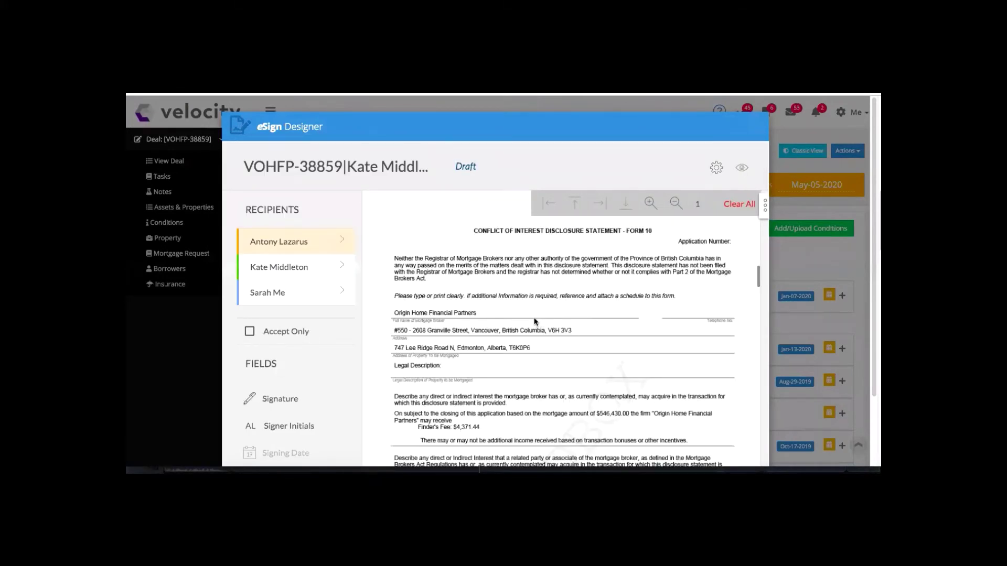
Inspect the borrower's Capture signature field on the page 2 Acknowledgement of Receipt.
scroll(535, 321, "down", 5)
scroll(534, 322, "down", 10)
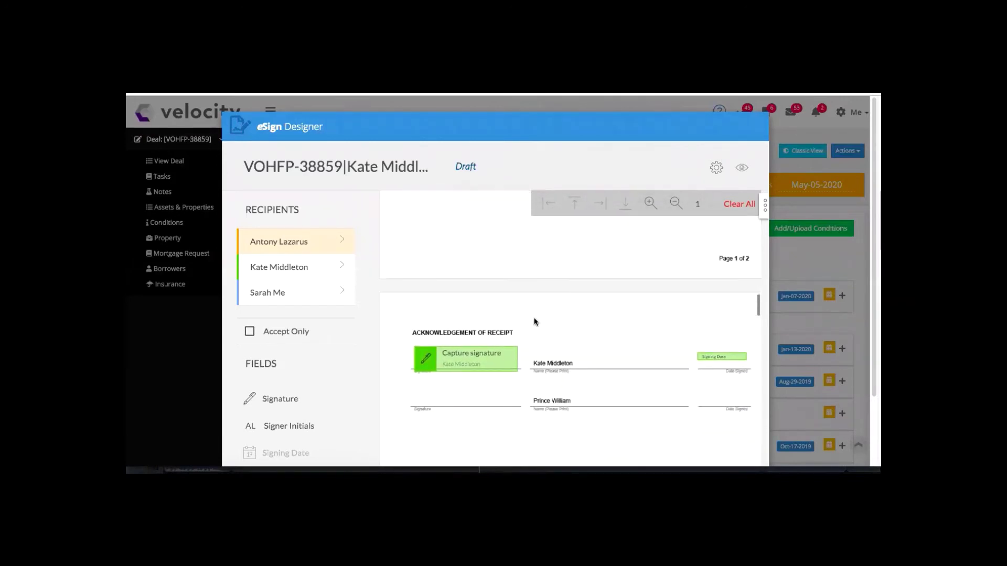
scroll(535, 322, "down", 3)
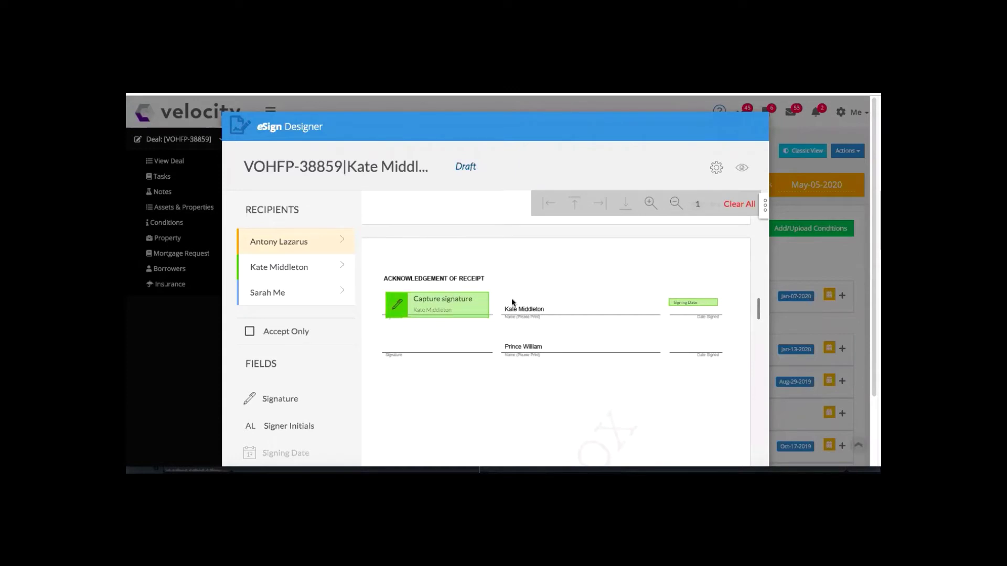
left_click(474, 310)
scroll(516, 304, "down", 1)
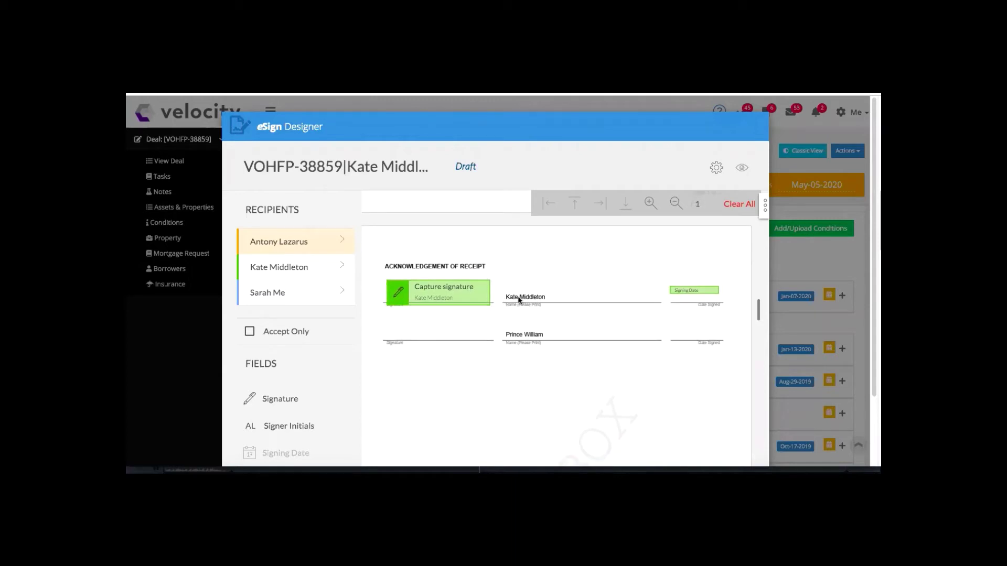
scroll(519, 298, "down", 1)
scroll(517, 301, "up", 1)
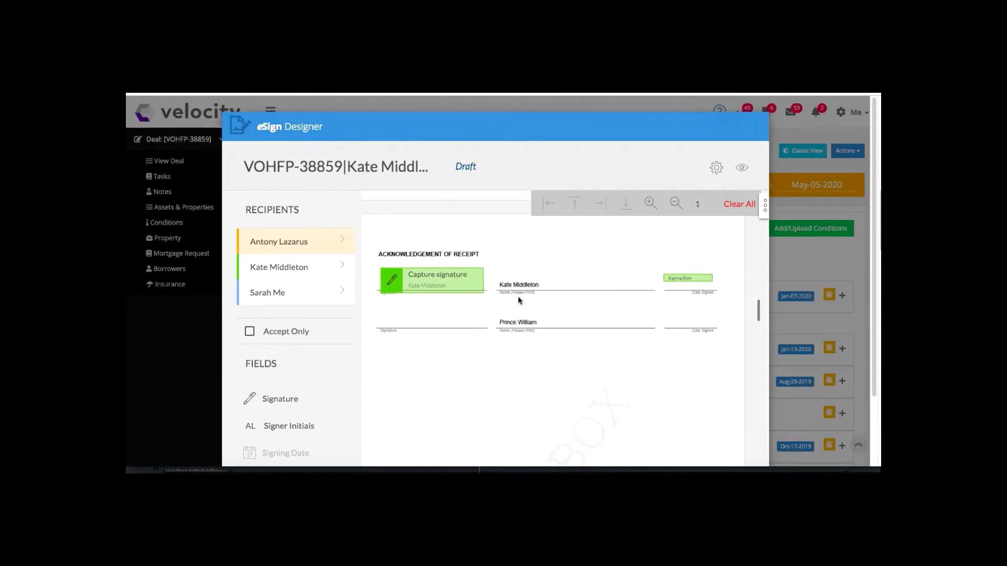
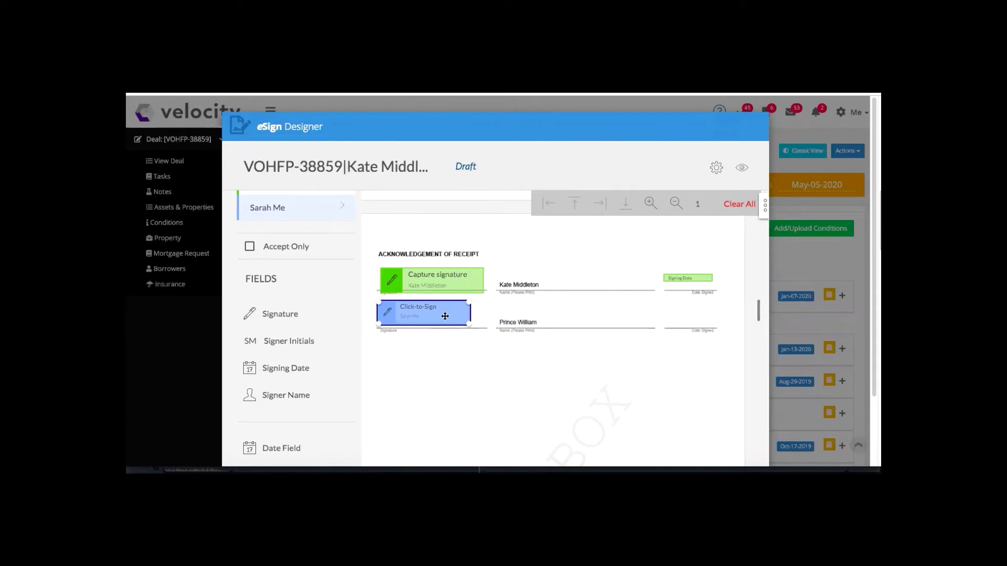
Align the second signer's Click-to-Sign field on its line and open its Field Settings.
left_click_drag(445, 313, 450, 315)
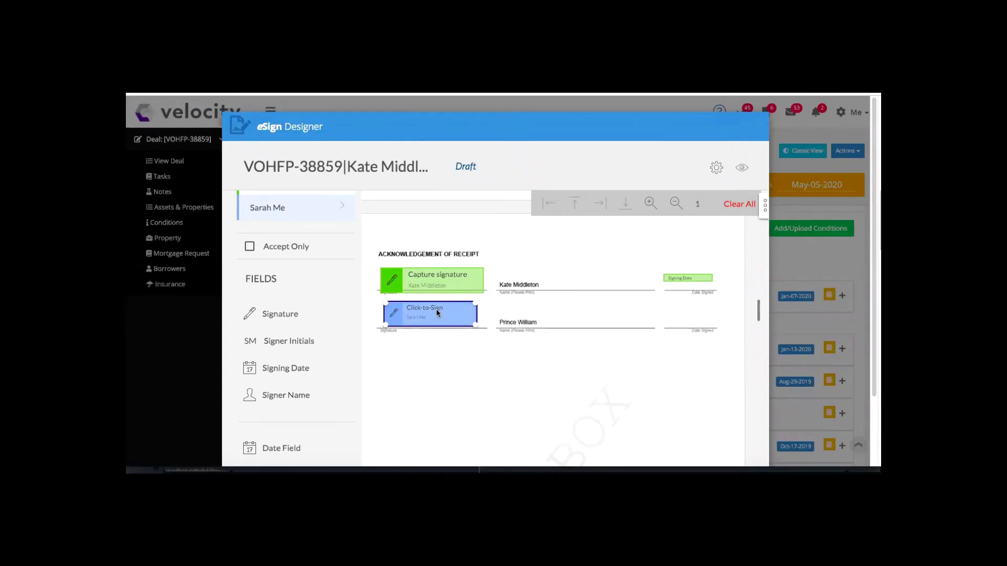
left_click(442, 274)
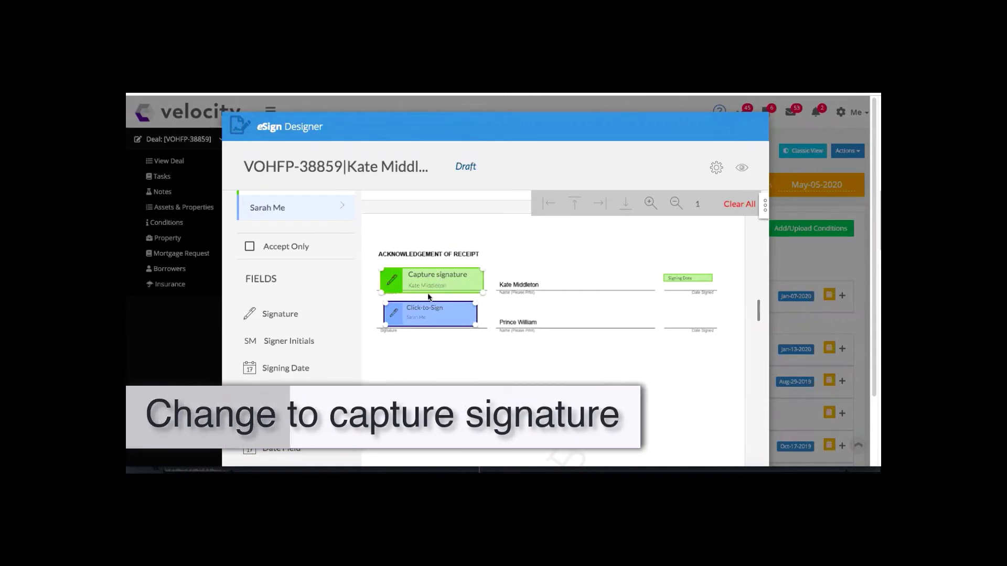
left_click(422, 314)
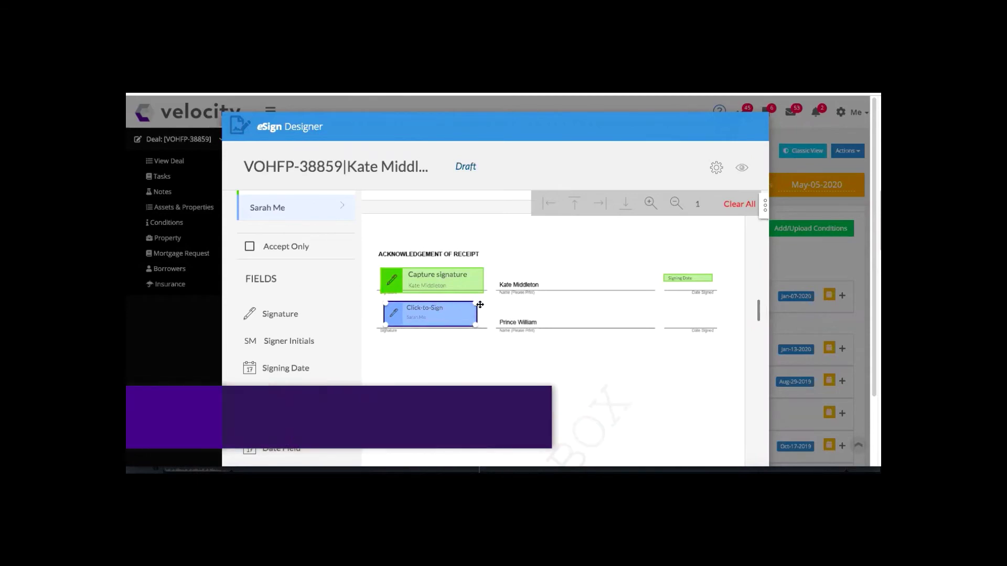
left_click(763, 214)
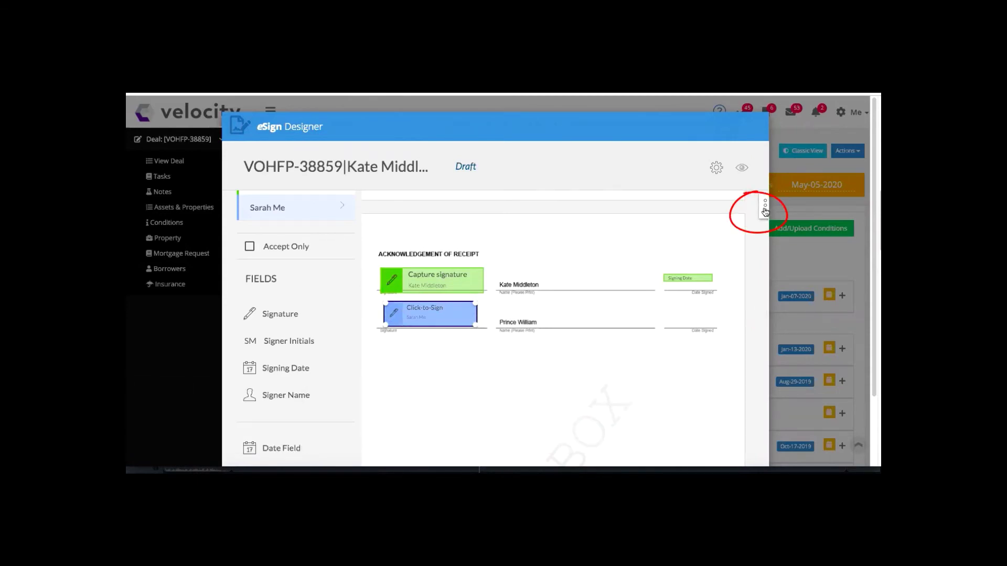
left_click(765, 210)
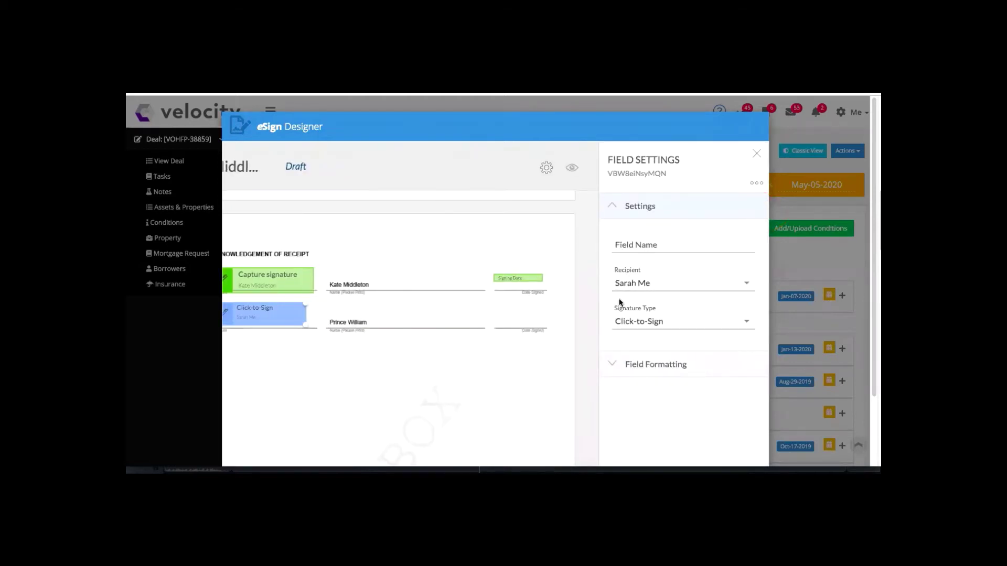
Set the second signer's Signature Type to Capture signature and close Field Settings.
left_click(632, 322)
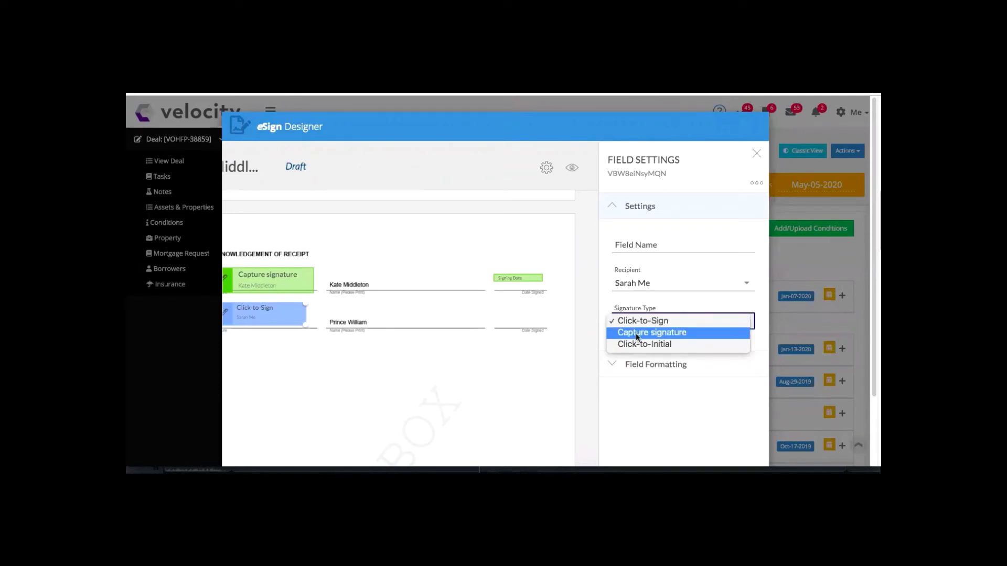
left_click(636, 333)
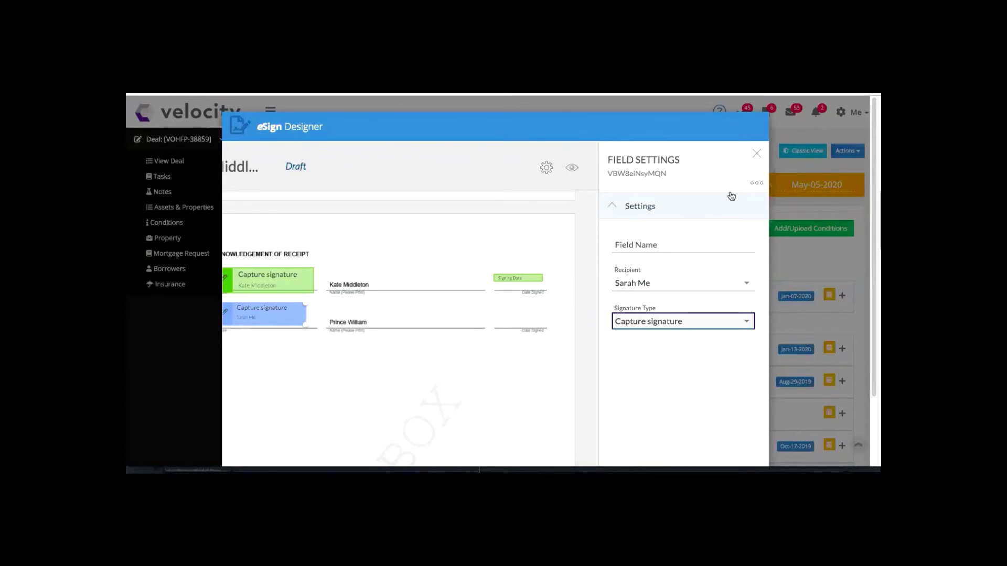
left_click(751, 187)
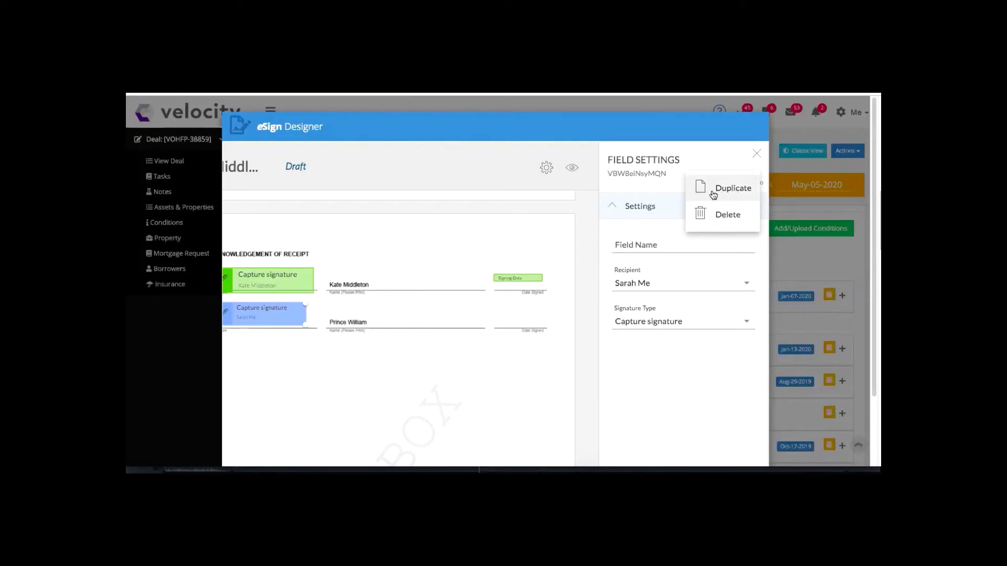
left_click(665, 184)
left_click(757, 154)
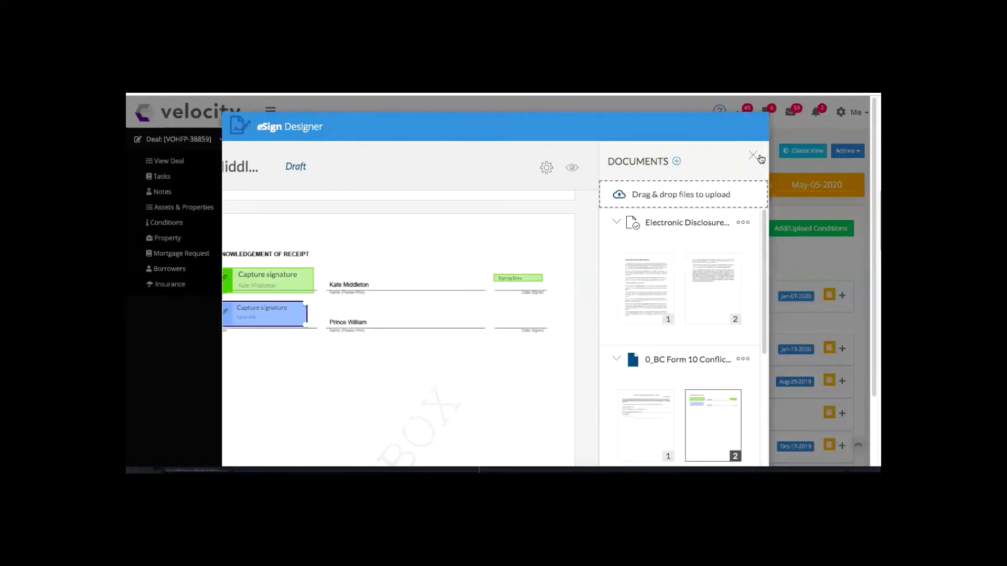
Place a Signing Date field on the second signer's Date Signed line.
scroll(528, 269, "down", 1)
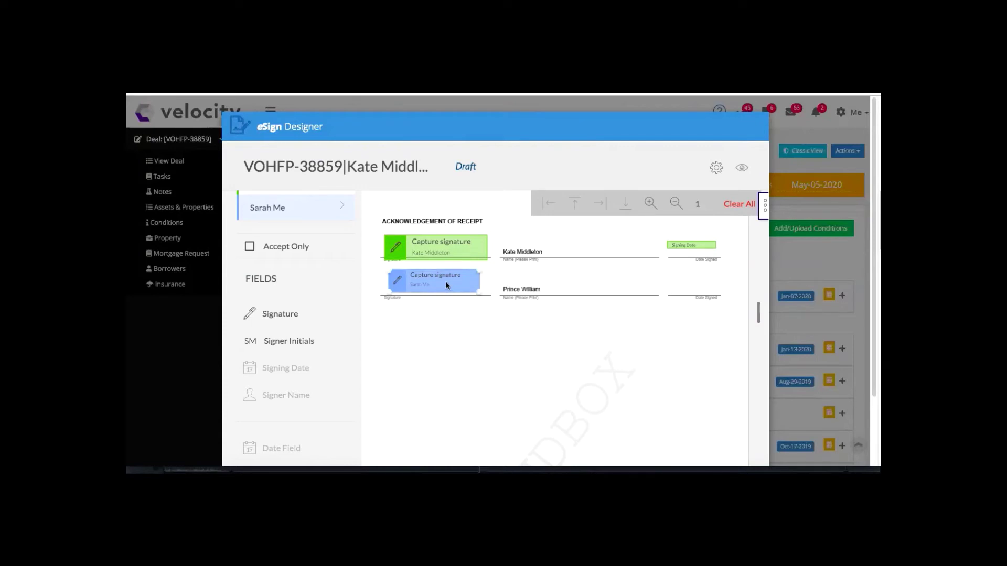
scroll(341, 328, "down", 1)
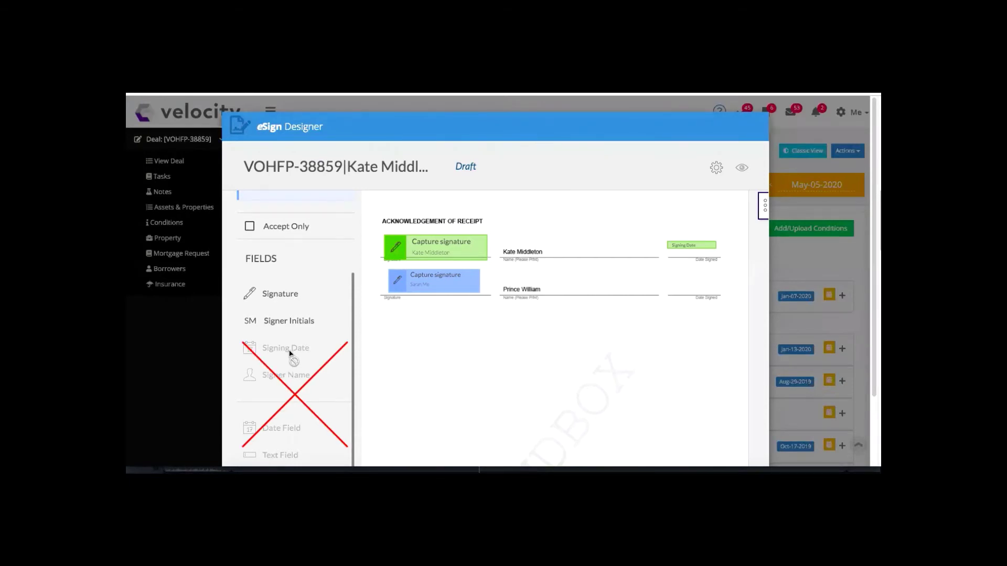
left_click(436, 279)
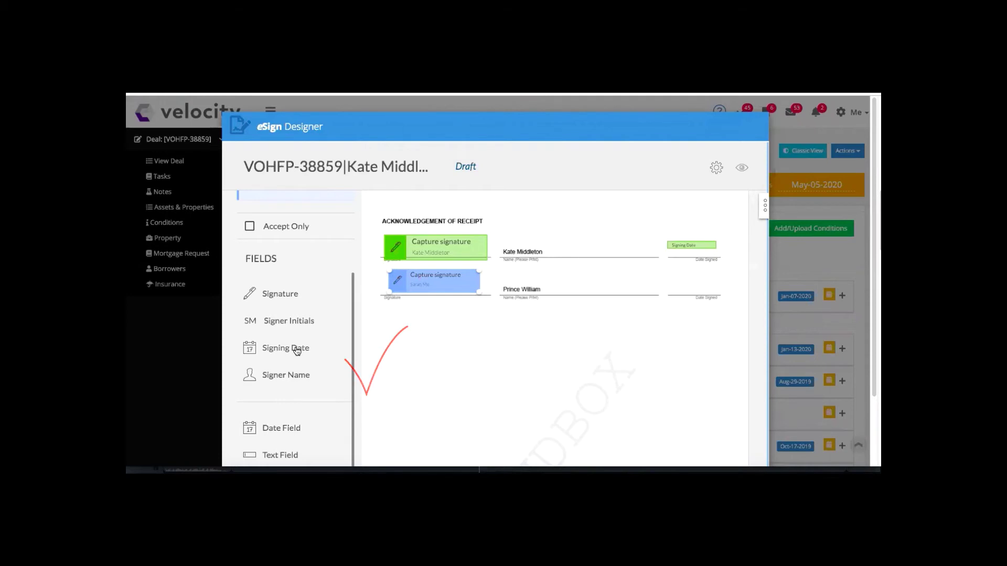
left_click_drag(296, 350, 688, 292)
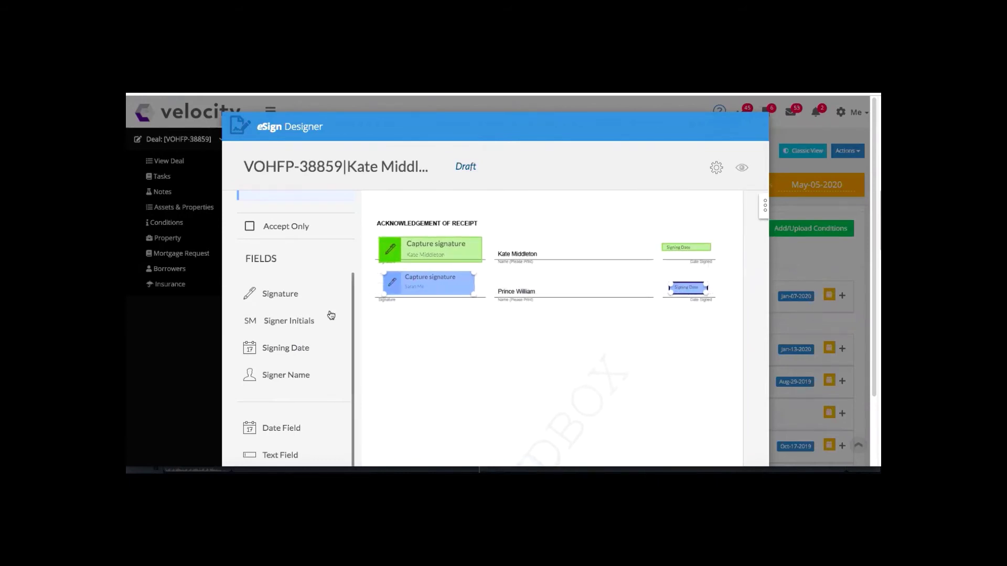
scroll(320, 330, "down", 2)
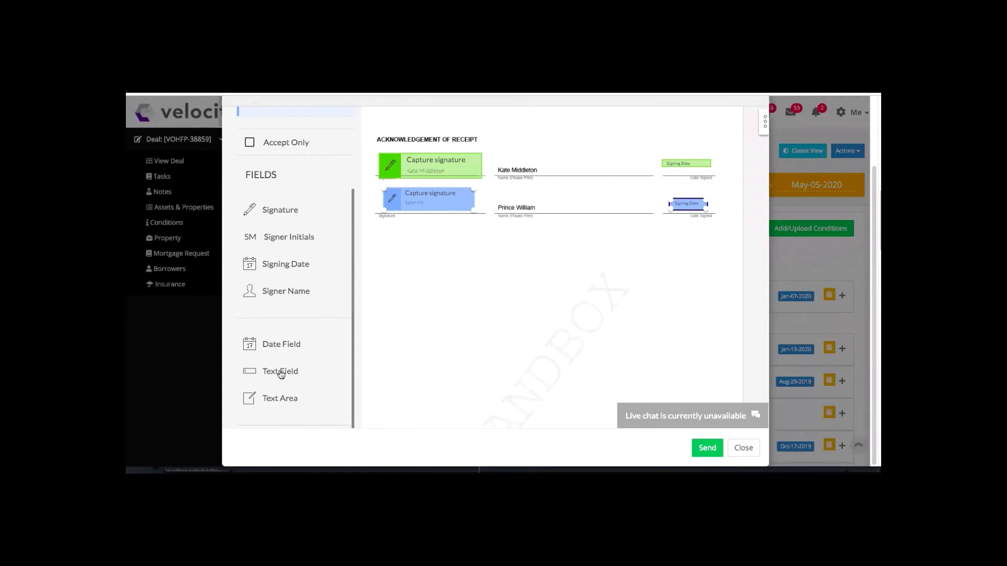
Drop a Text Field below the signature rows and bring up its settings.
mouse_move(281, 374)
left_mouse_down()
mouse_move(307, 370)
mouse_move(411, 306)
mouse_move(444, 255)
left_mouse_up()
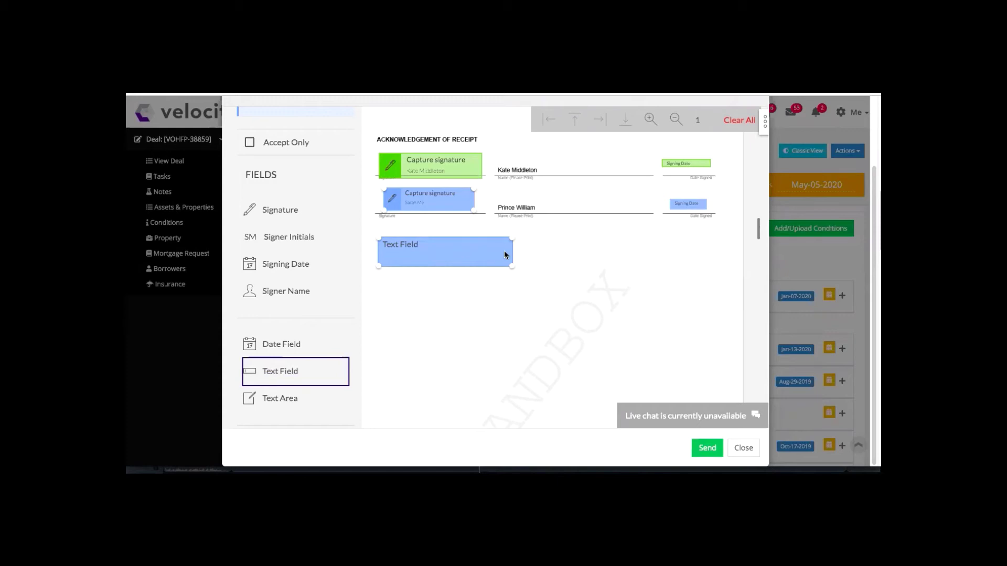
left_click(427, 247)
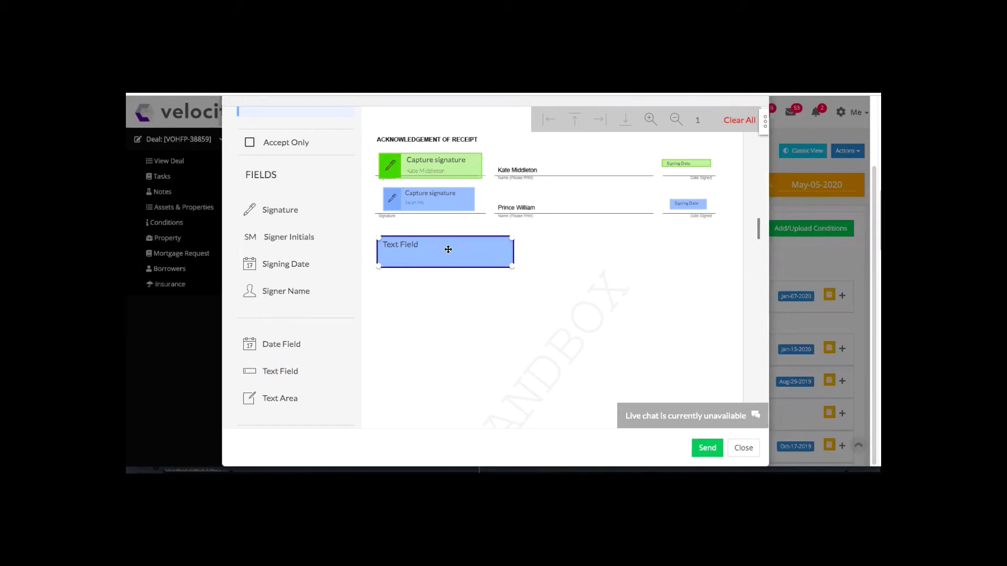
left_click(765, 124)
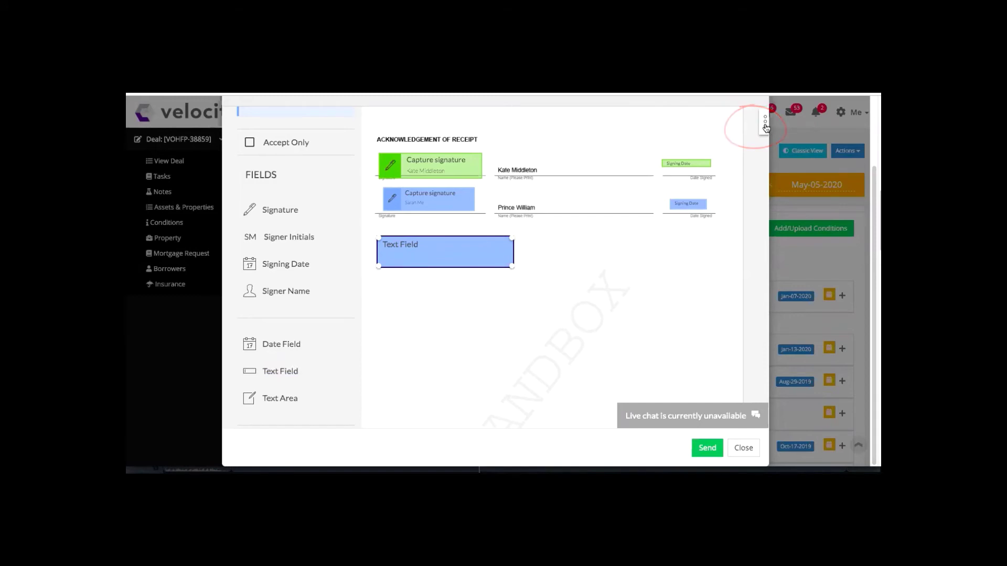
left_click(765, 126)
Give the text field default value 'write your email', mark it required, and close settings.
left_click(660, 239)
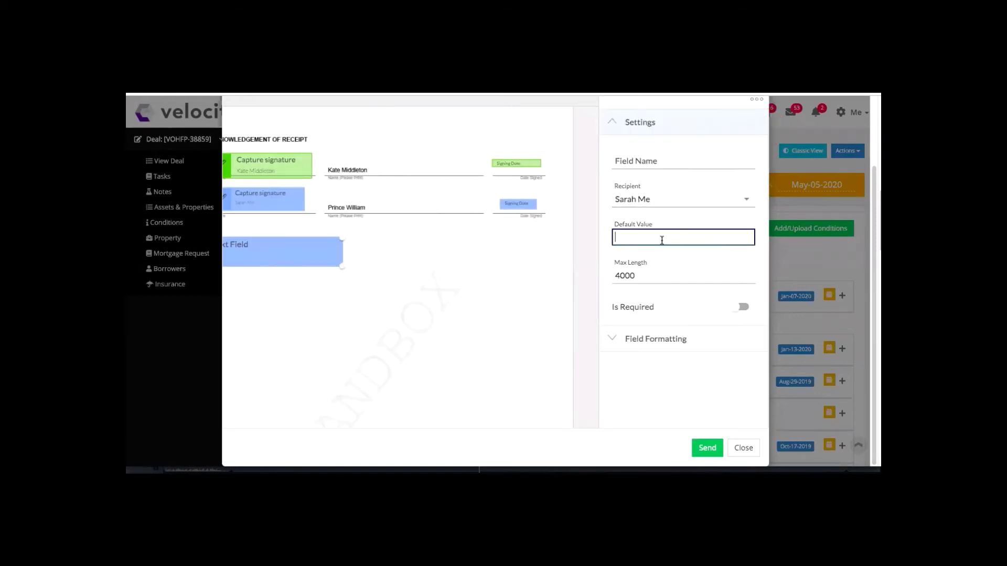
type("write your email")
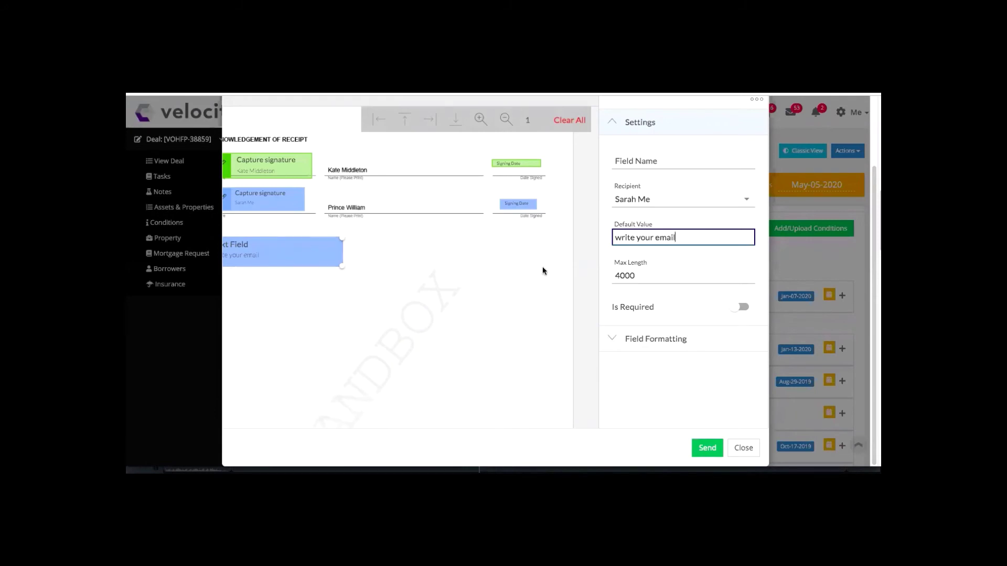
left_click(743, 308)
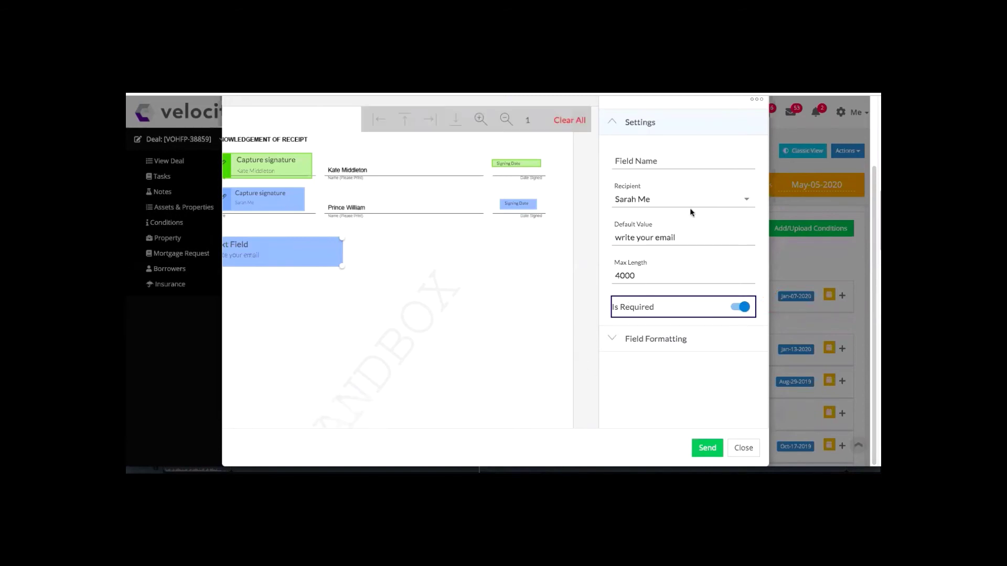
scroll(790, 212, "up", 2)
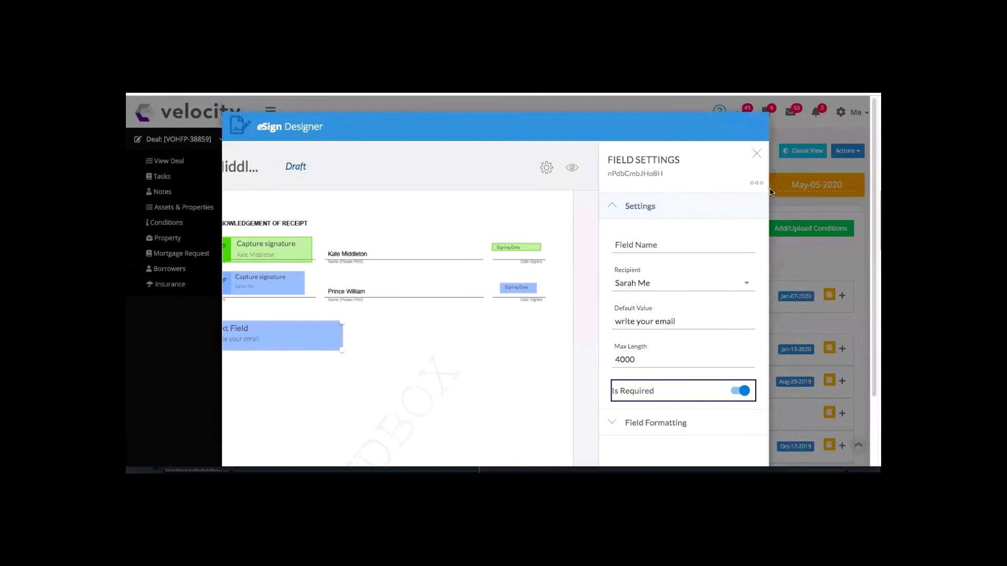
left_click(757, 154)
left_click(754, 156)
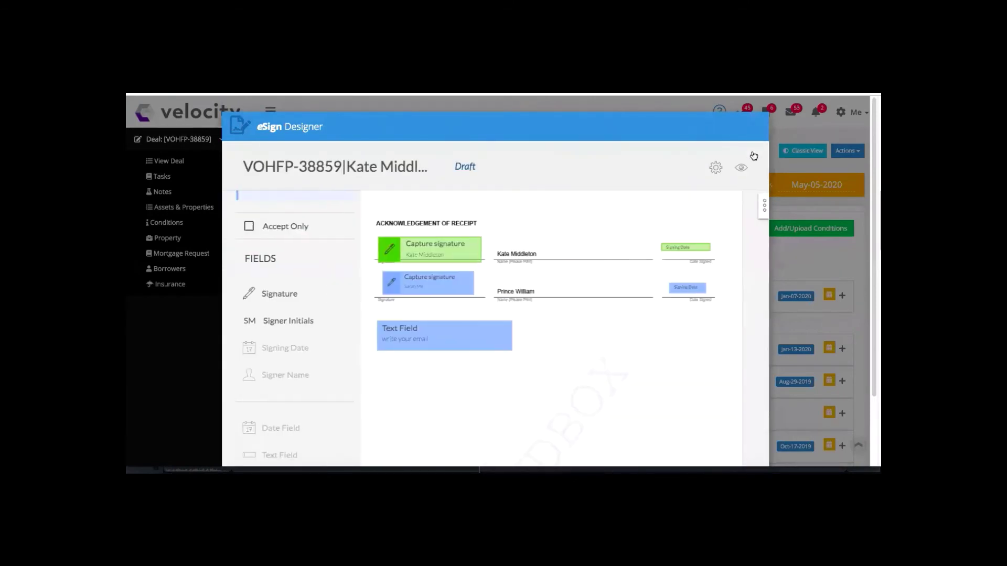
Send the Acknowledgement of Receipt for signing and confirm the send.
scroll(508, 322, "down", 3)
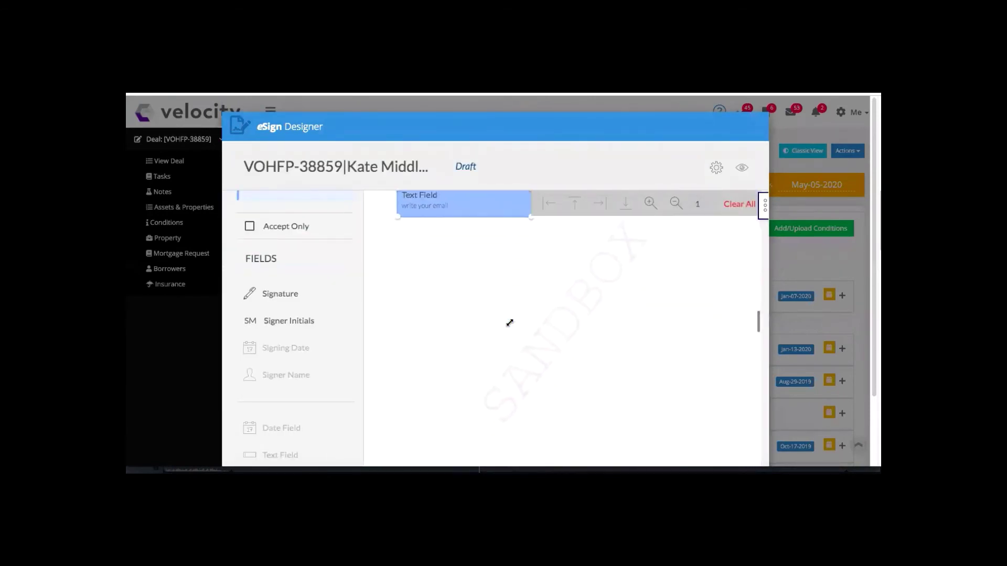
scroll(510, 322, "up", 3)
scroll(791, 303, "down", 1)
scroll(791, 303, "down", 1)
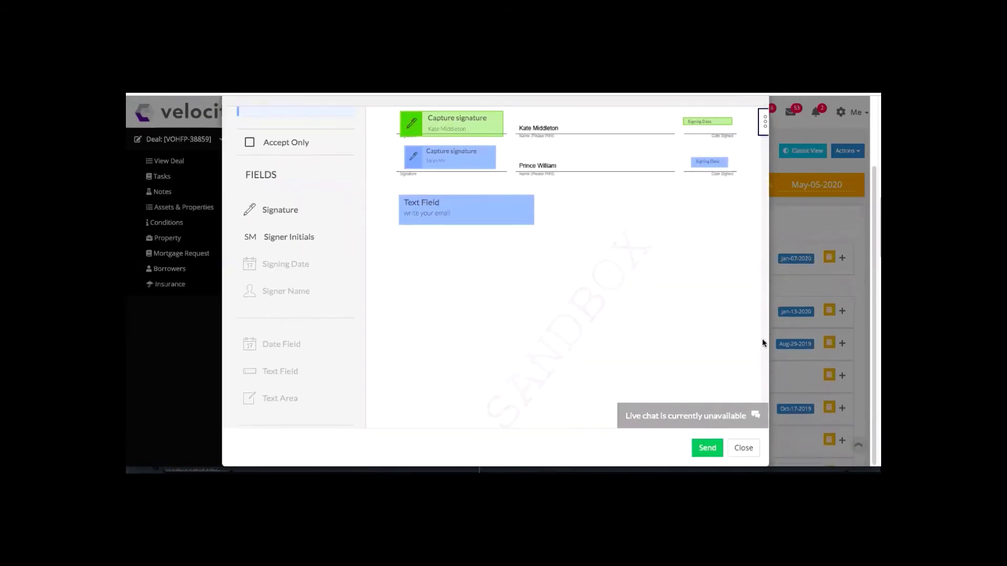
left_click(708, 448)
left_click(599, 260)
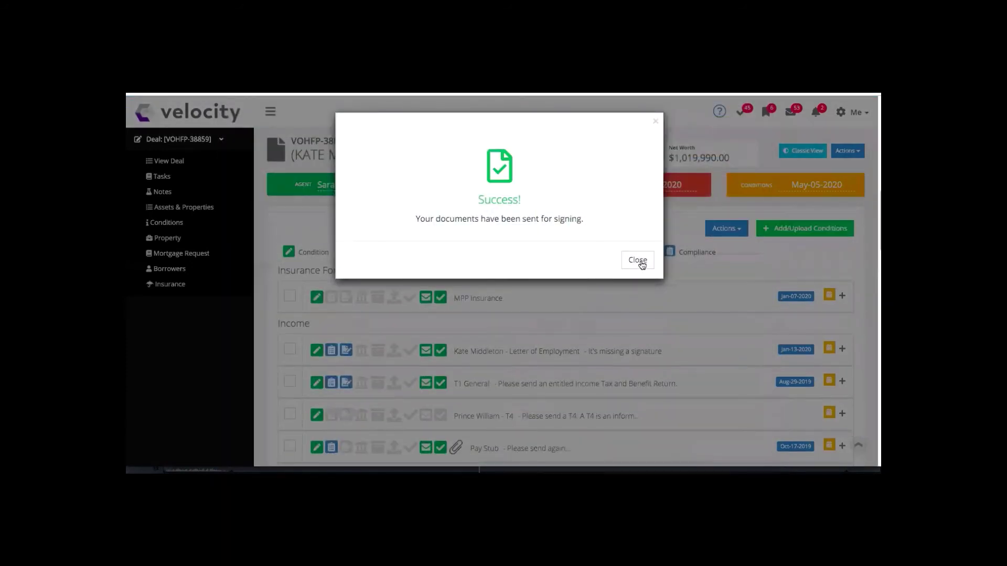
Close the Success dialog and scroll down the deal overview to Conditions & Documents.
left_click(639, 261)
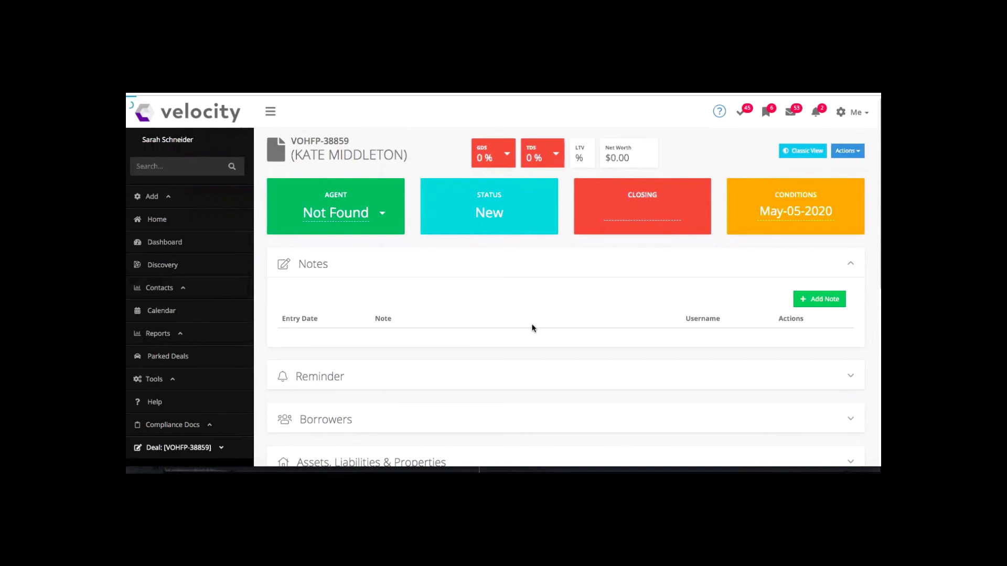
scroll(532, 328, "down", 2)
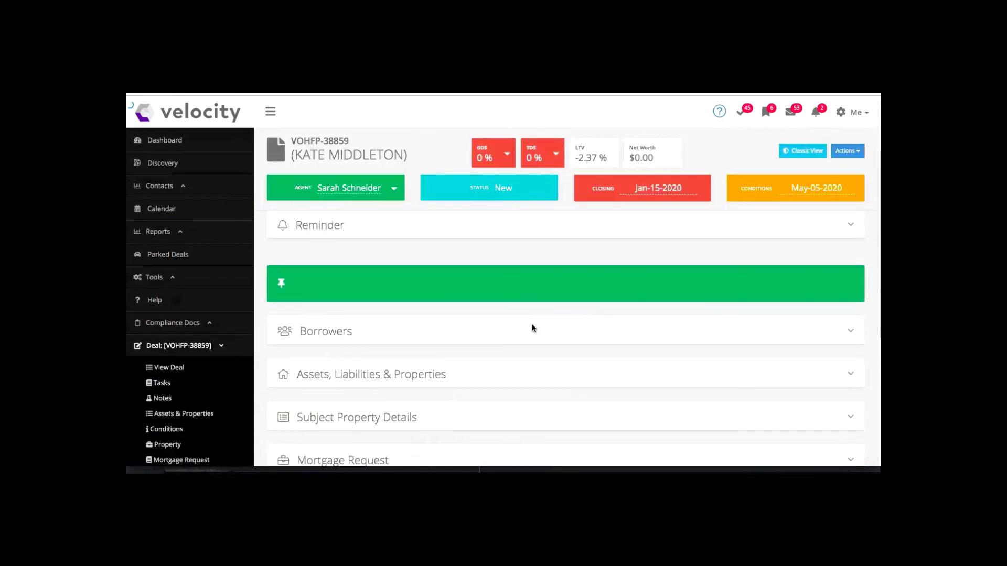
scroll(532, 328, "down", 1)
scroll(532, 328, "down", 1)
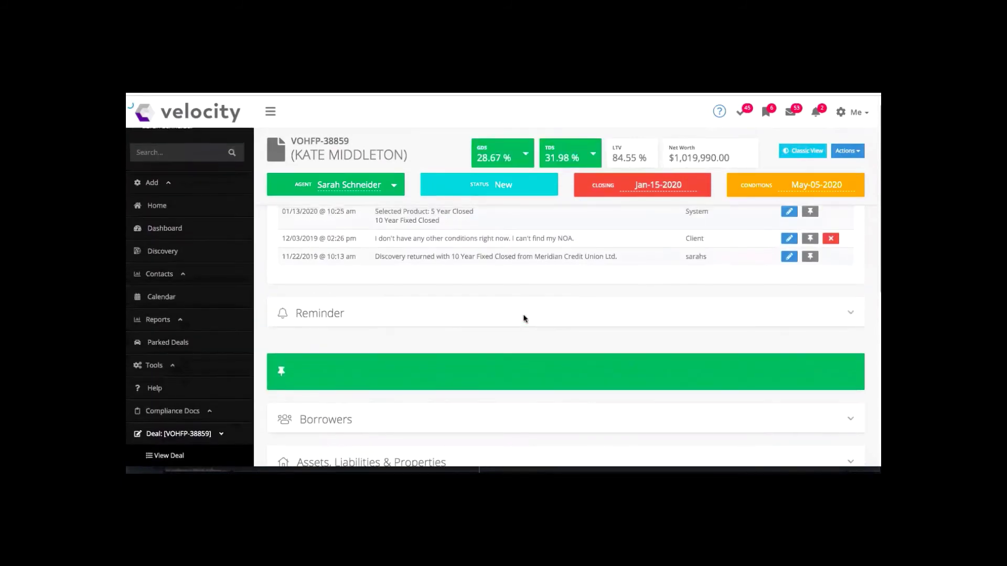
scroll(523, 318, "down", 3)
scroll(523, 318, "down", 5)
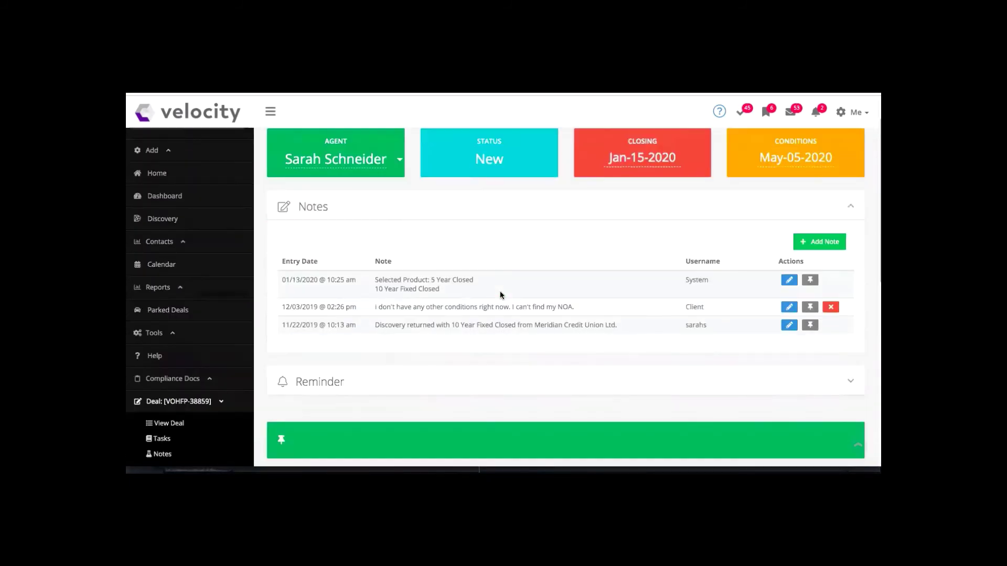
scroll(499, 292, "down", 5)
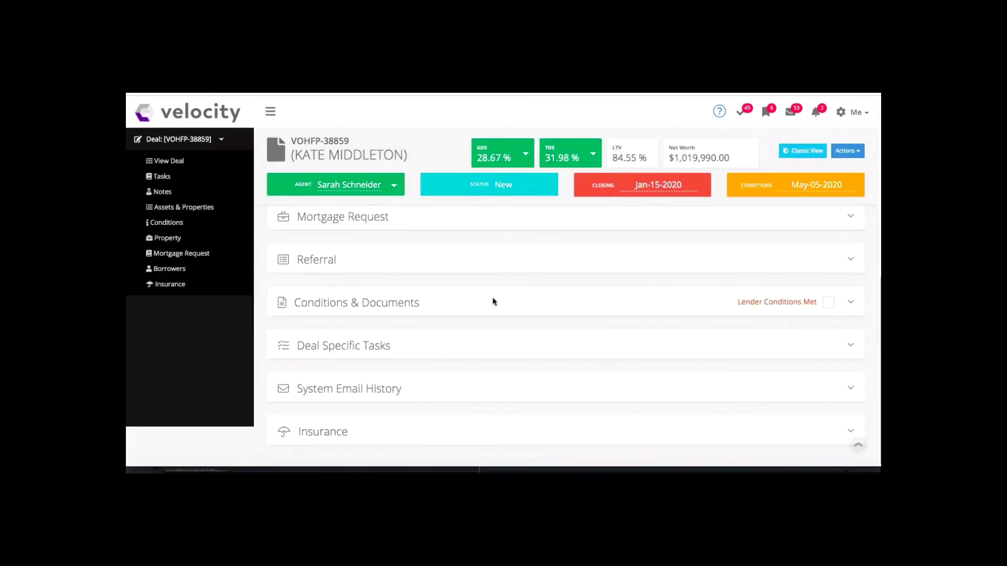
Expand Conditions & Documents and scroll to the documents' eSign complete, acquired and requested statuses.
left_click(493, 302)
scroll(494, 302, "down", 8)
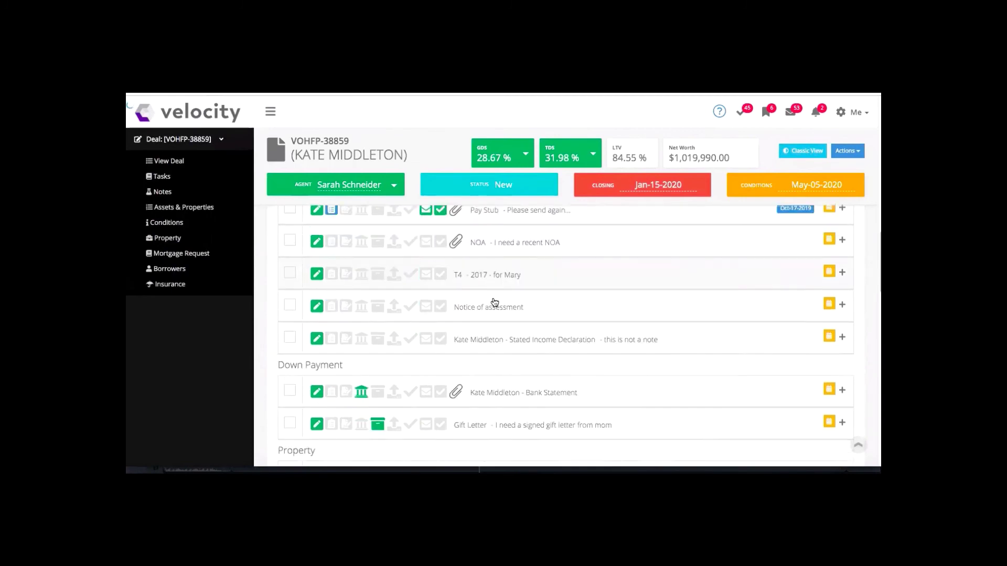
scroll(494, 302, "down", 10)
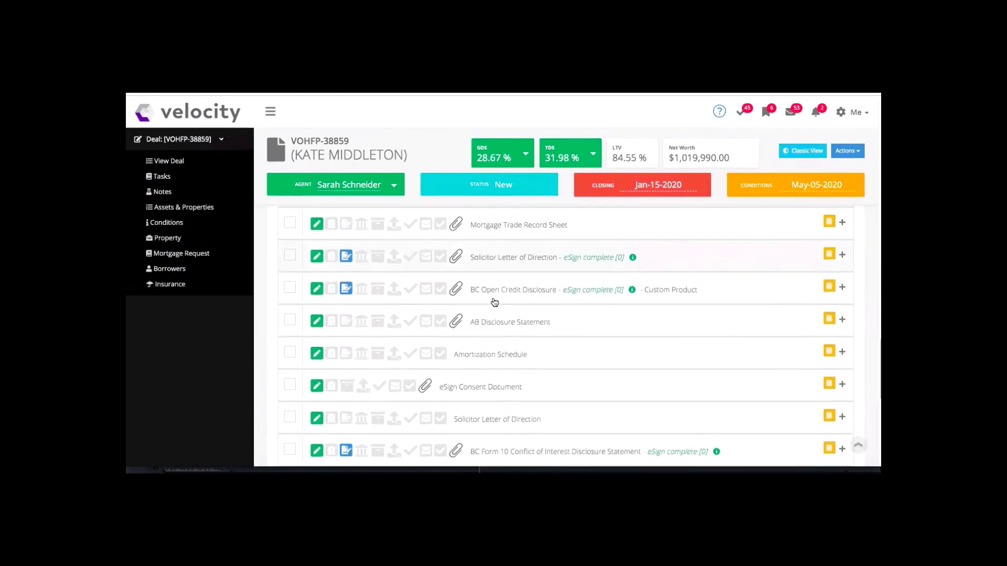
scroll(494, 302, "down", 4)
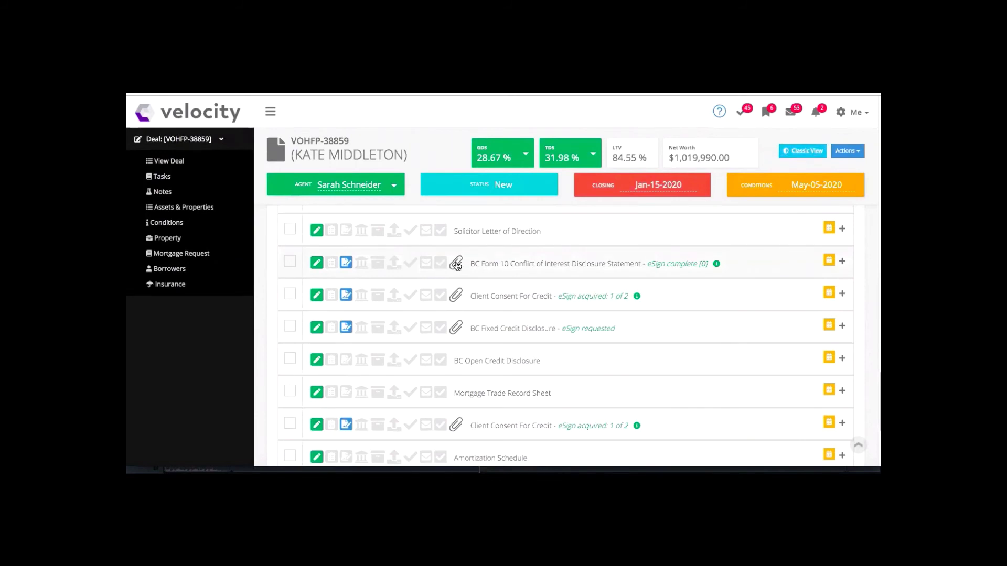
View the Client Consent For Credit PDF, checking the first applicant's January 20, 2020 signature.
mouse_move(617, 300)
left_click(506, 298)
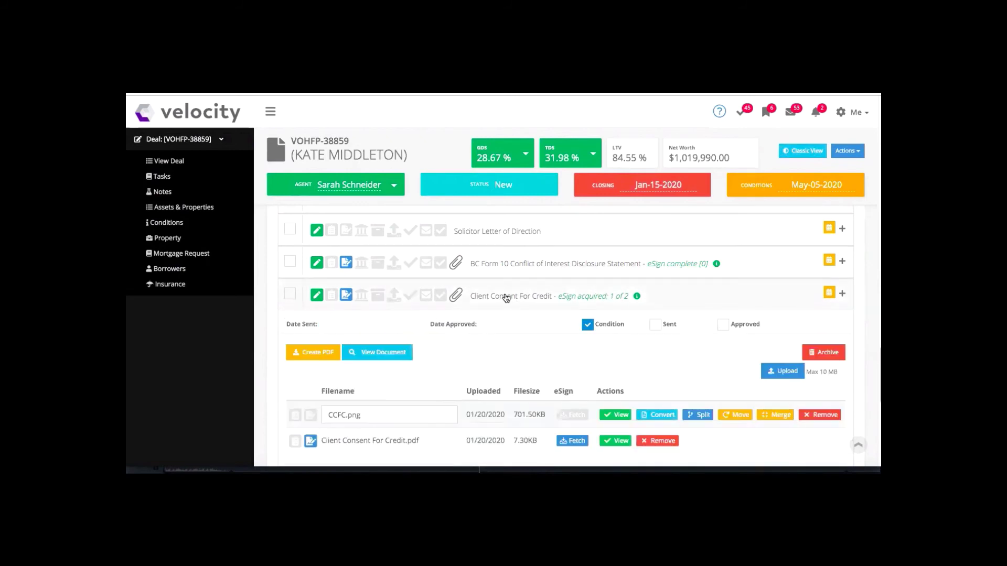
scroll(505, 297, "down", 1)
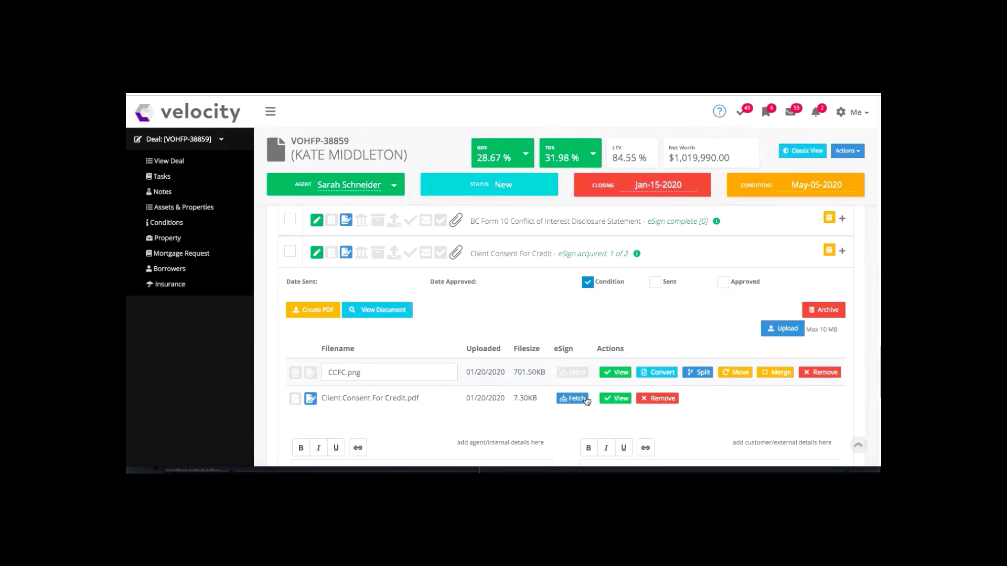
left_click(616, 400)
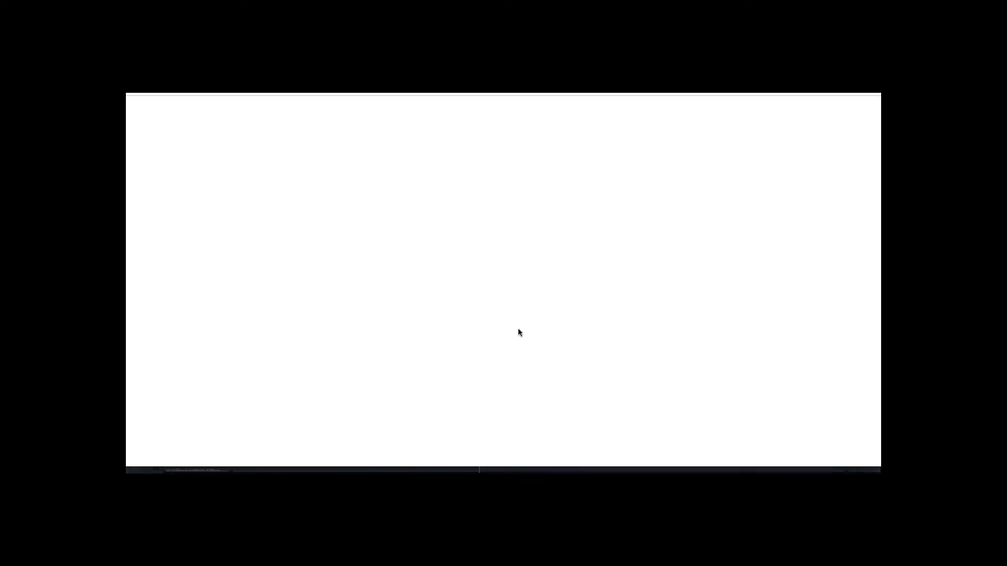
scroll(518, 331, "down", 4)
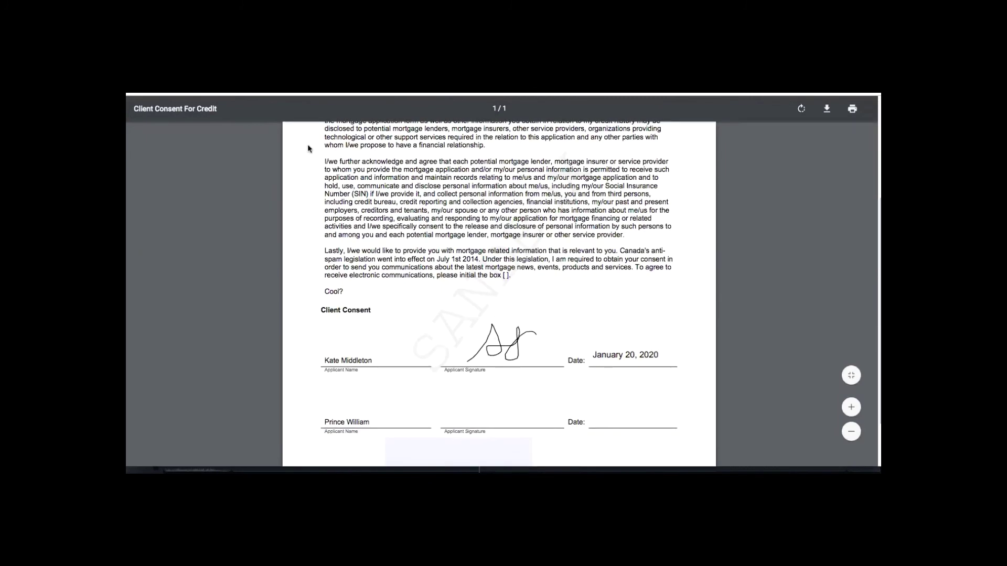
key("Escape")
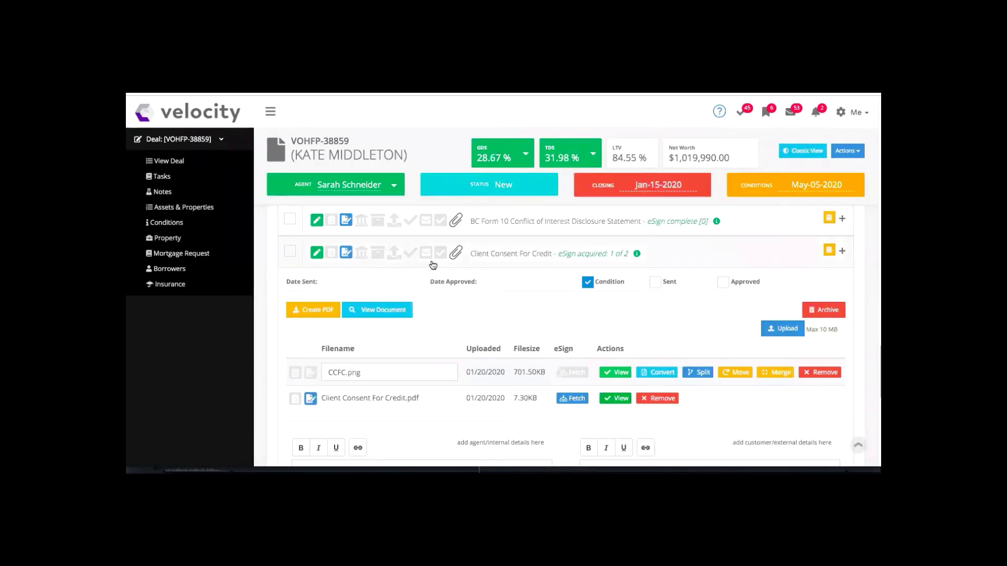
Fetch the eSigned Client Consent For Credit.pdf onto the deal and open the Me account menu.
scroll(434, 266, "down", 1)
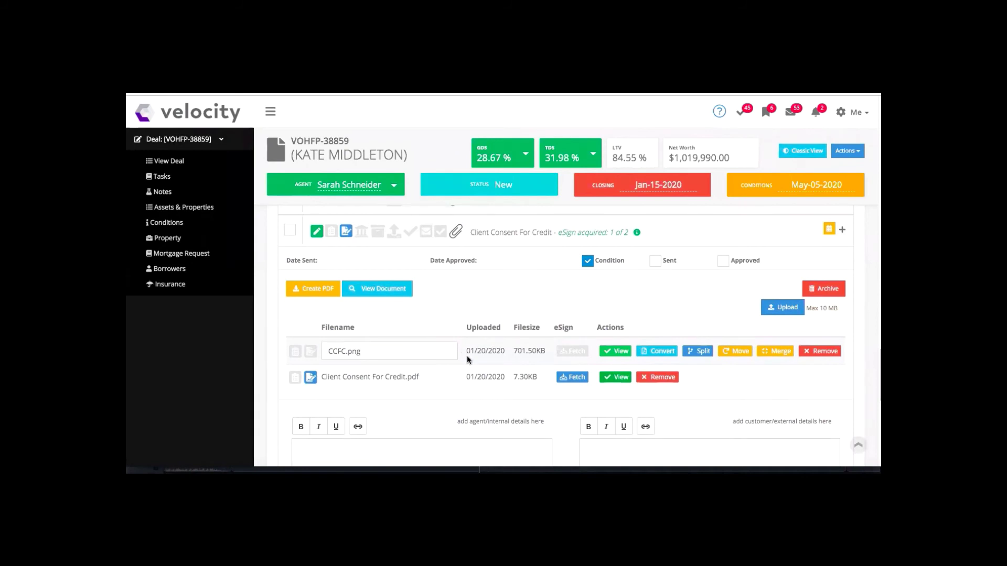
left_click(571, 380)
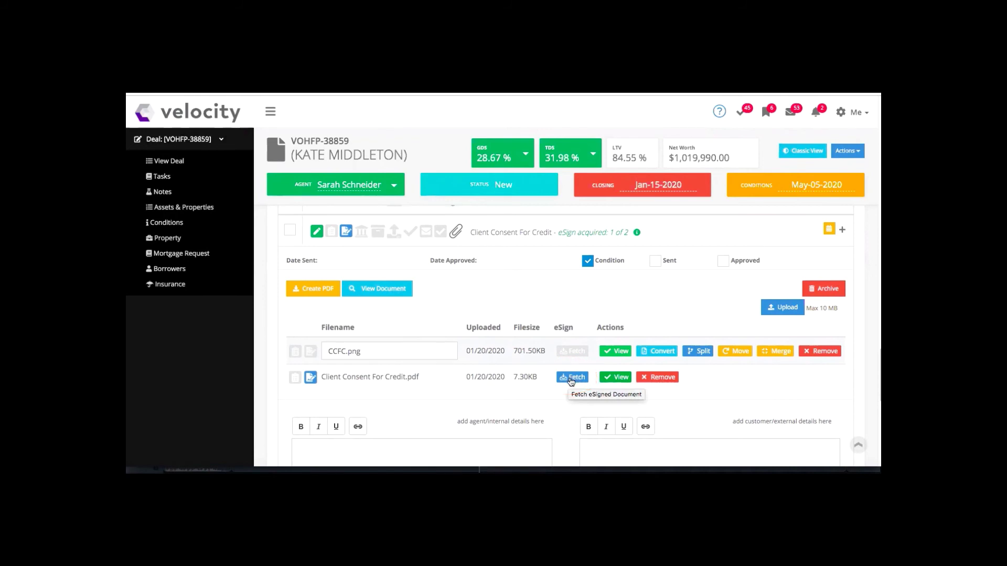
left_click(546, 239)
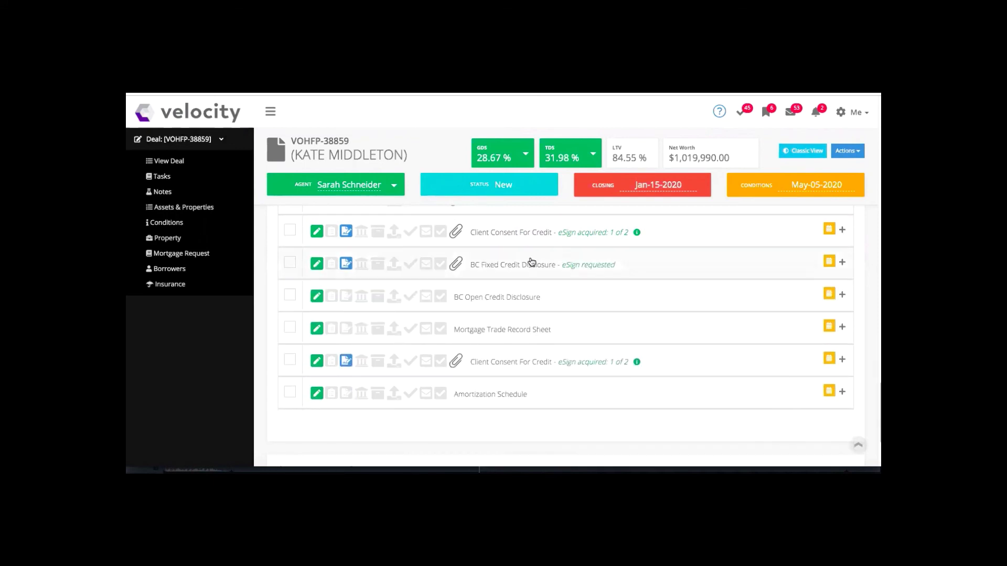
scroll(532, 262, "up", 2)
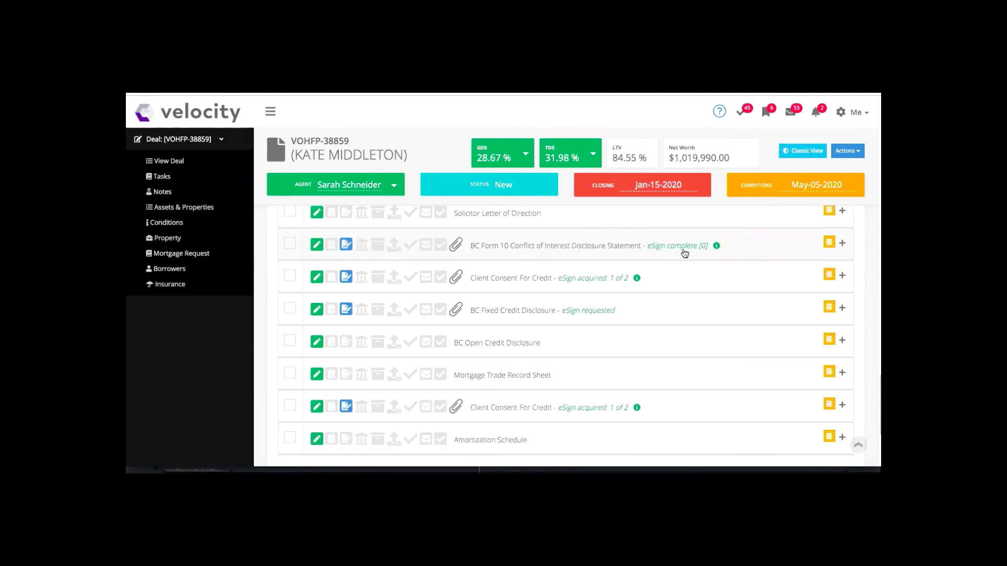
left_click(854, 113)
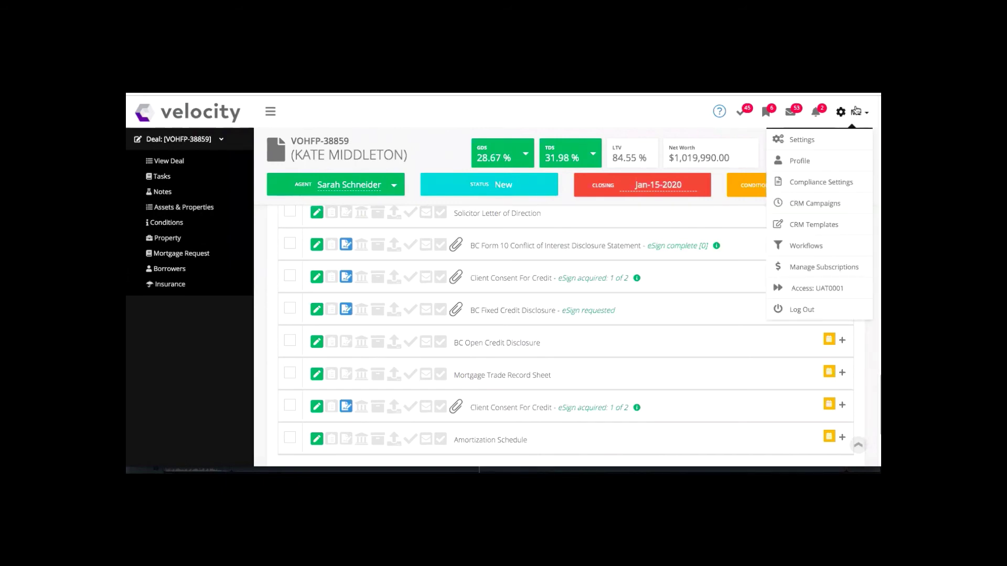
Check Purchased Products for 206 of 250 eSign credits left, then start adding more credits.
left_click(802, 140)
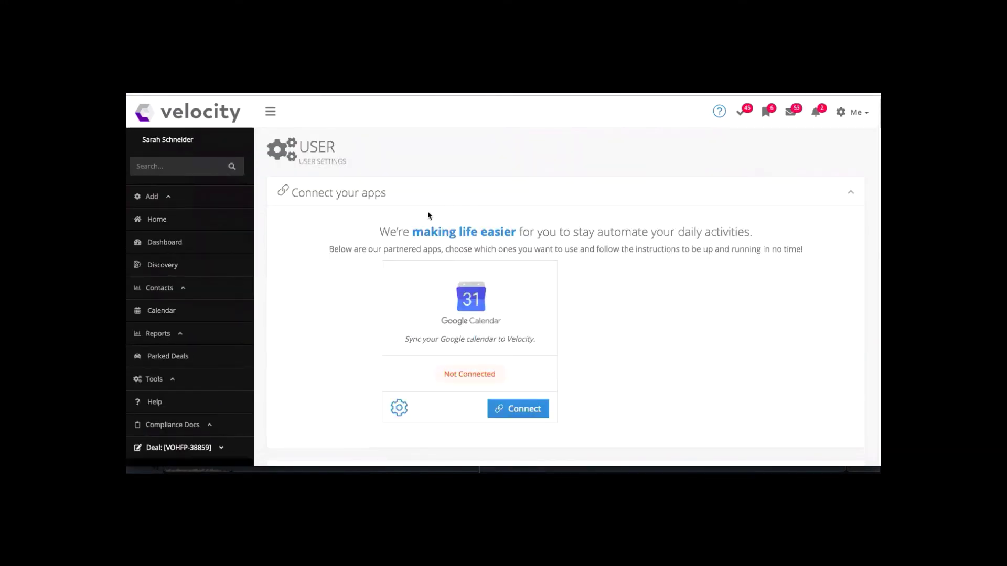
scroll(428, 215, "down", 3)
scroll(427, 213, "down", 2)
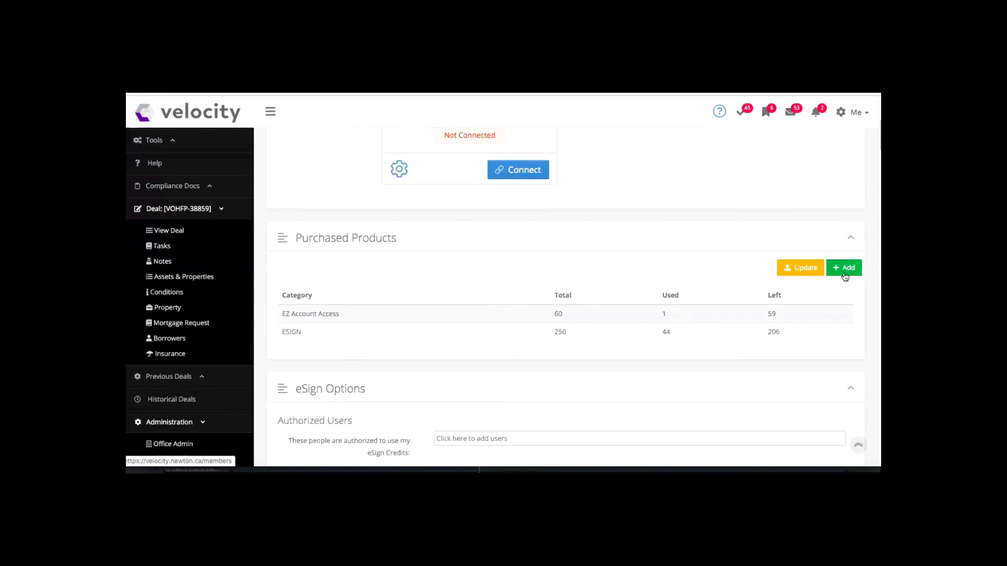
left_click(845, 271)
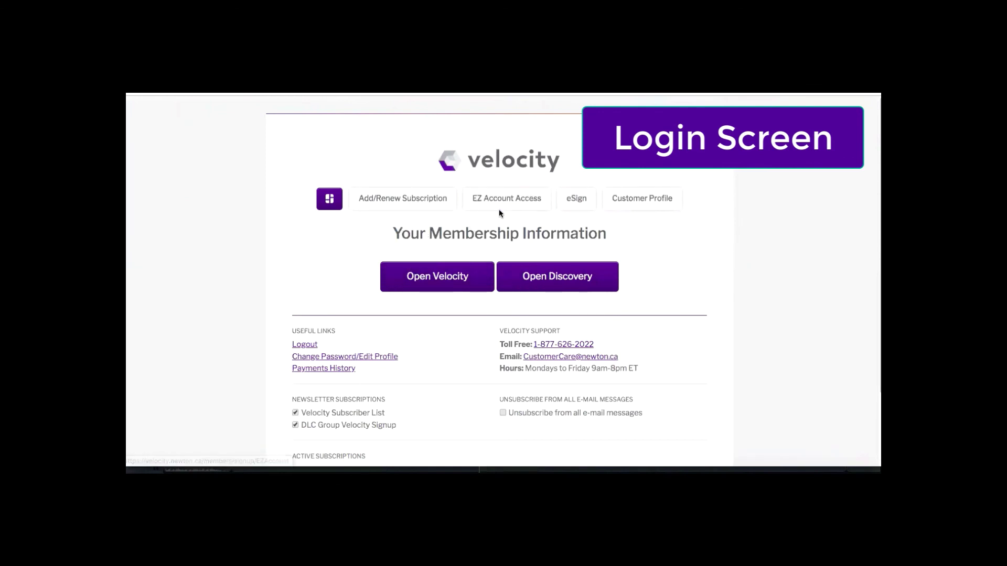
Browse the portal's eSign packages up to Unlimited at 300.00 $ yearly, plus address and user agreement.
left_click(580, 202)
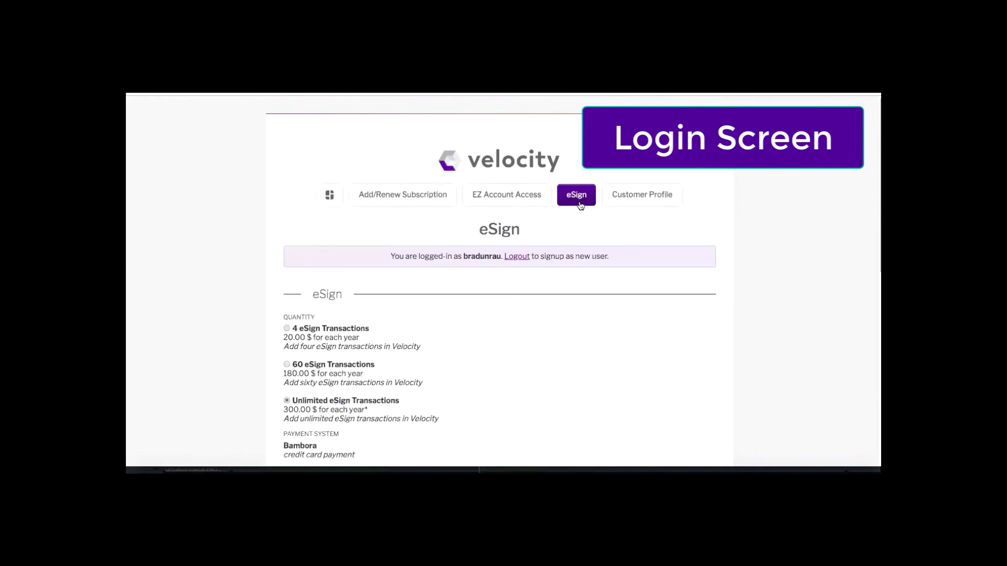
scroll(575, 237, "down", 3)
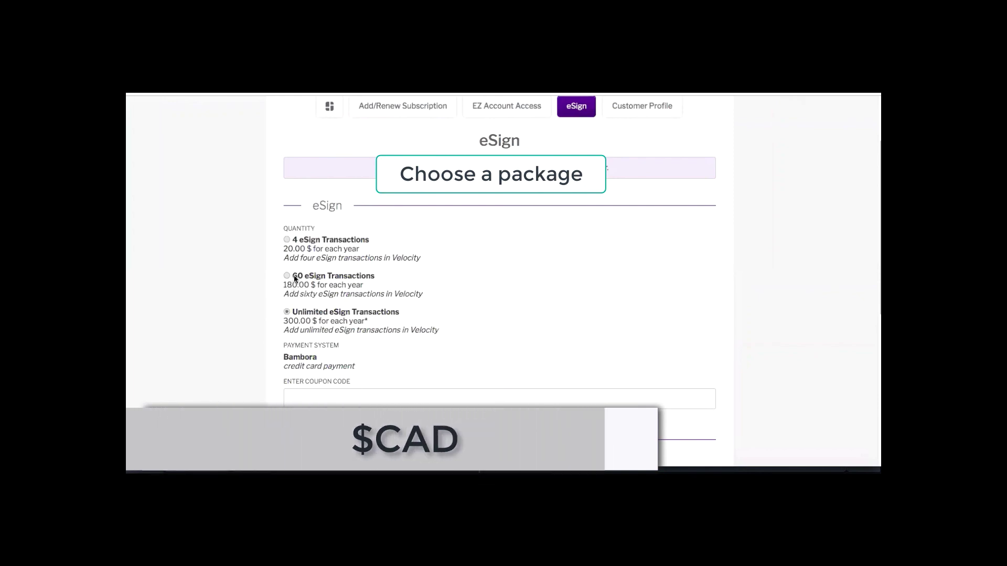
scroll(294, 278, "down", 5)
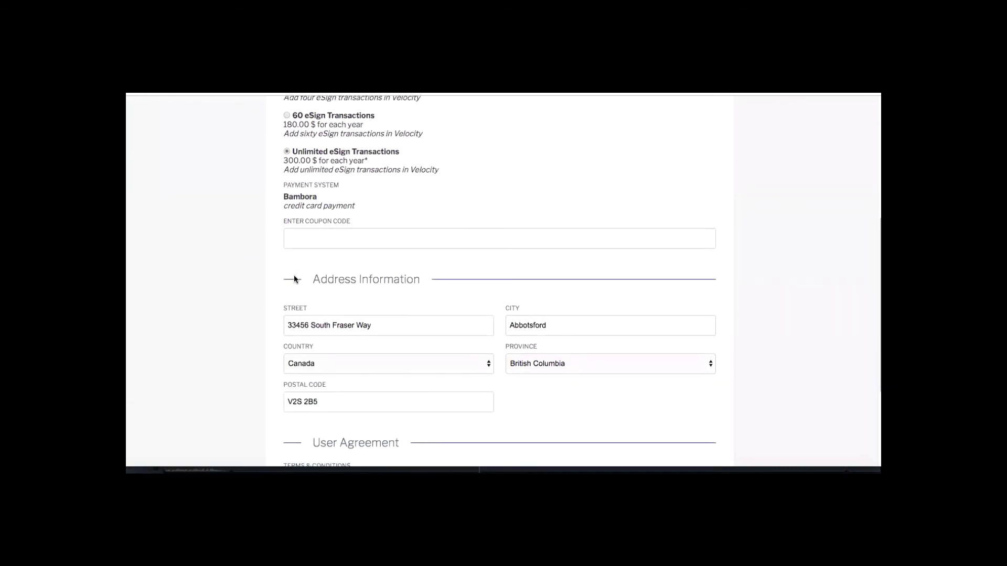
scroll(294, 279, "down", 4)
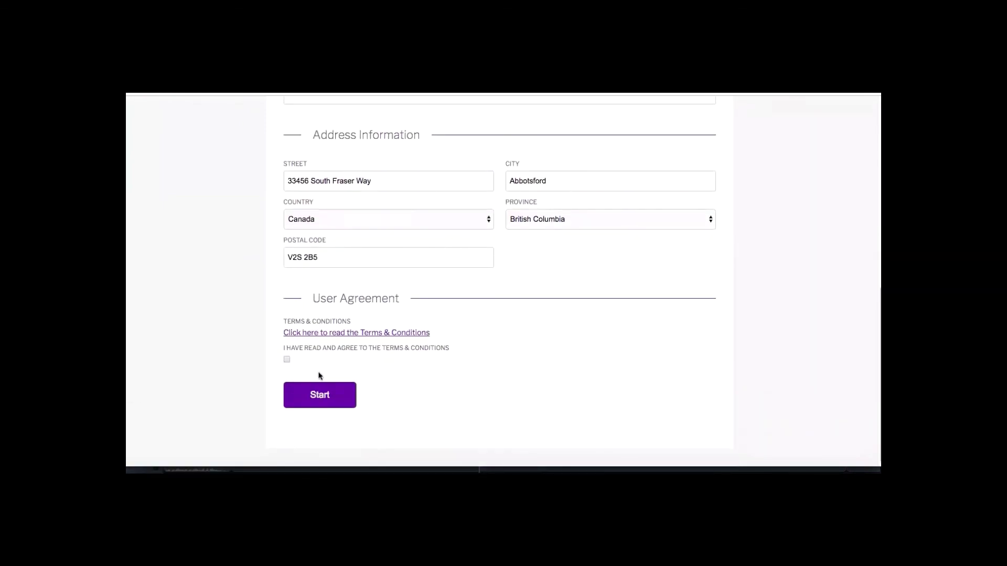
scroll(475, 344, "up", 3)
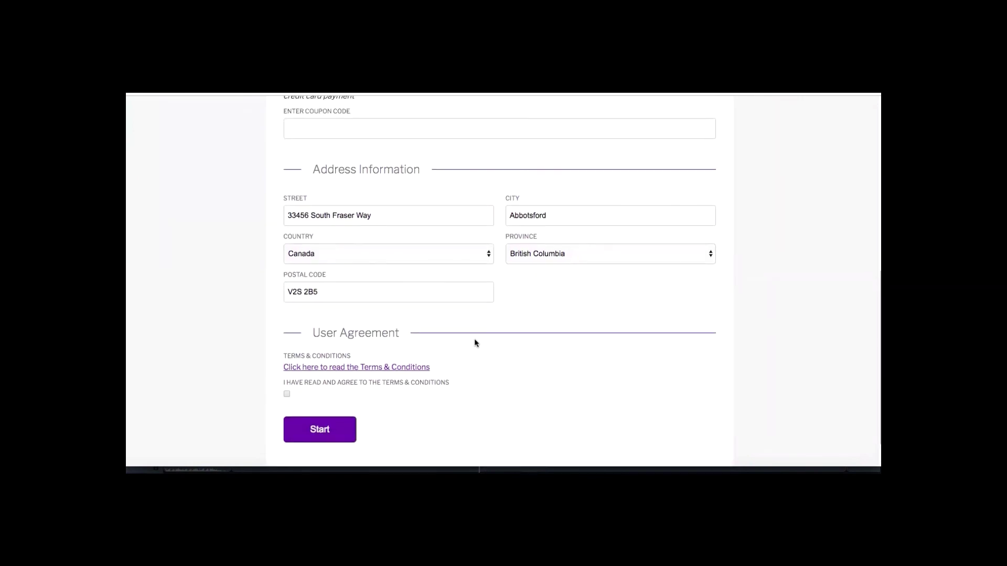
scroll(475, 343, "up", 5)
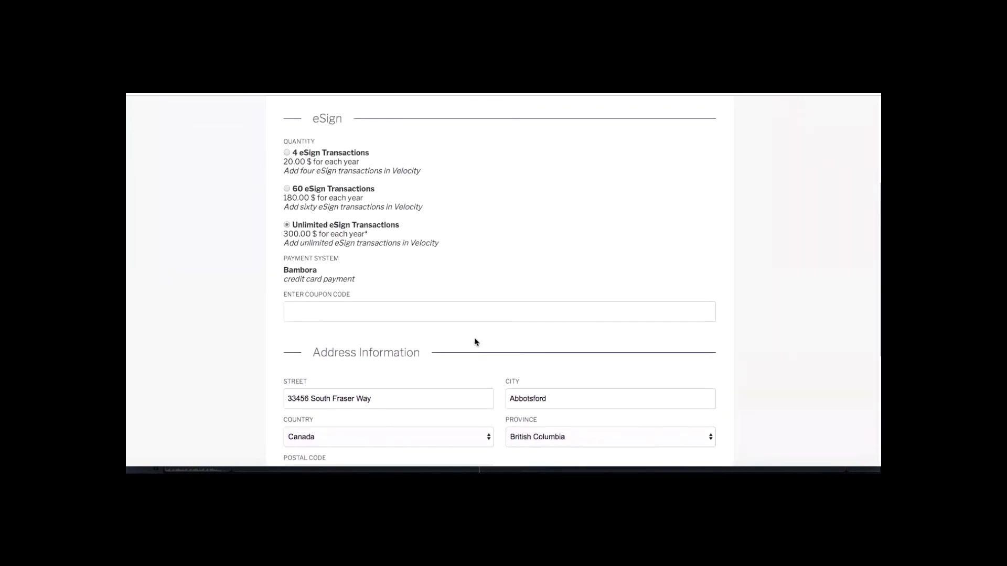
scroll(475, 339, "up", 3)
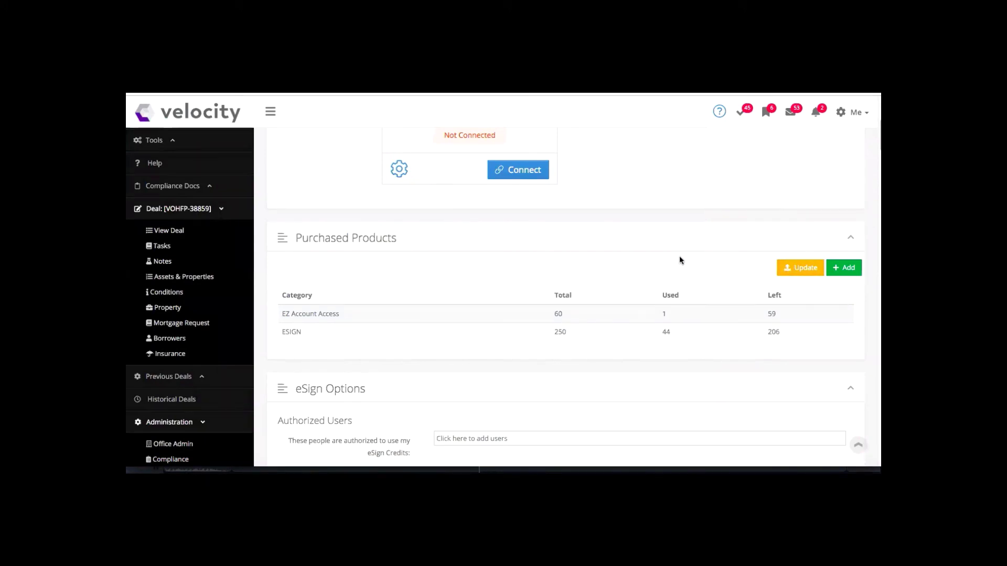
scroll(680, 260, "down", 2)
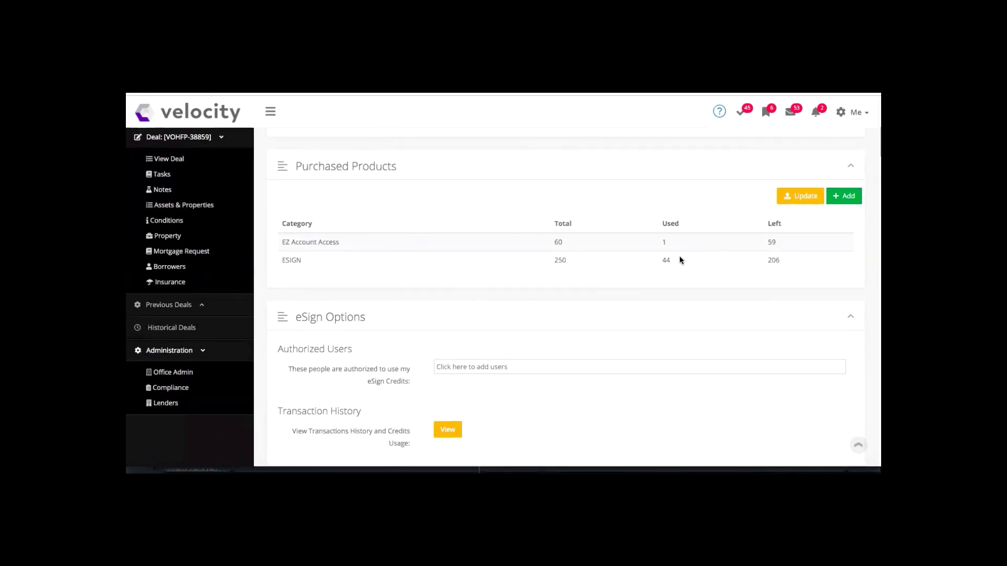
scroll(679, 260, "down", 2)
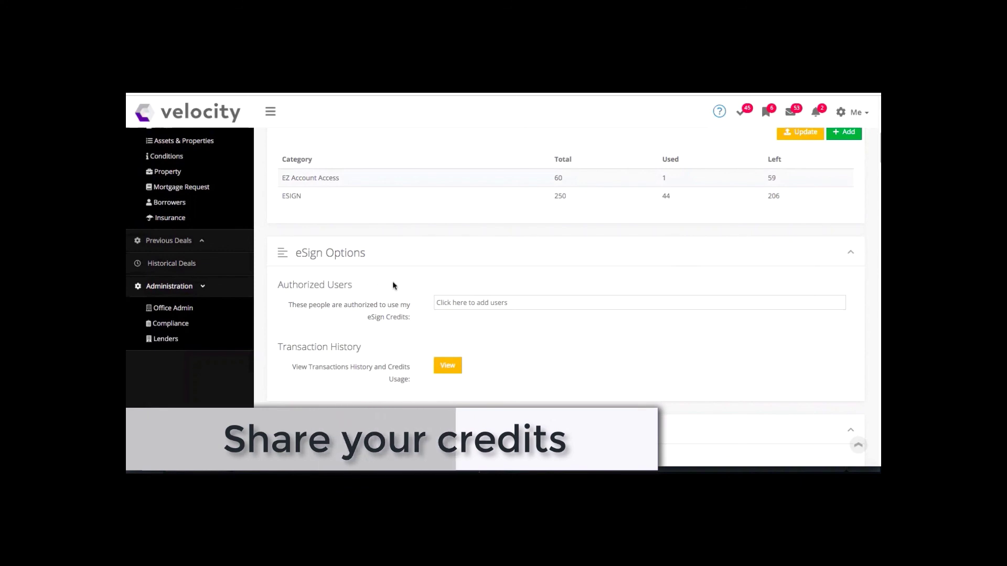
left_click(457, 303)
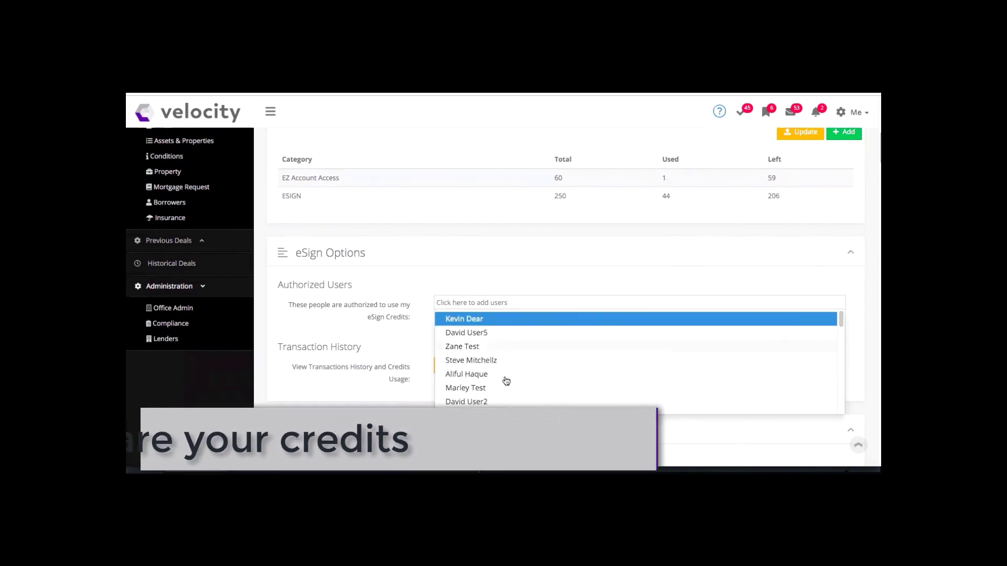
left_click(474, 281)
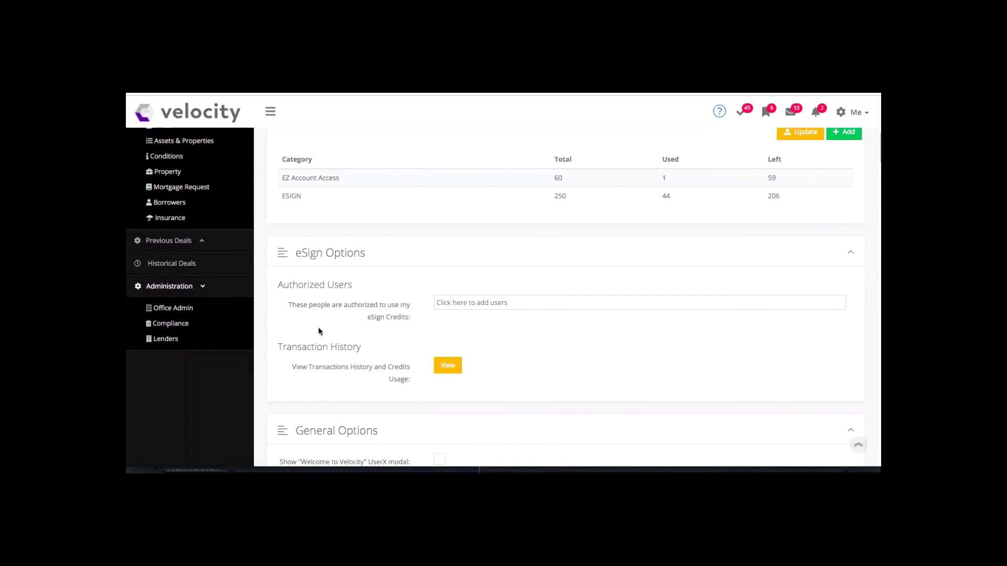
Show the eSign Transaction History & Credits Usage page listing all 44 transactions.
left_click(443, 366)
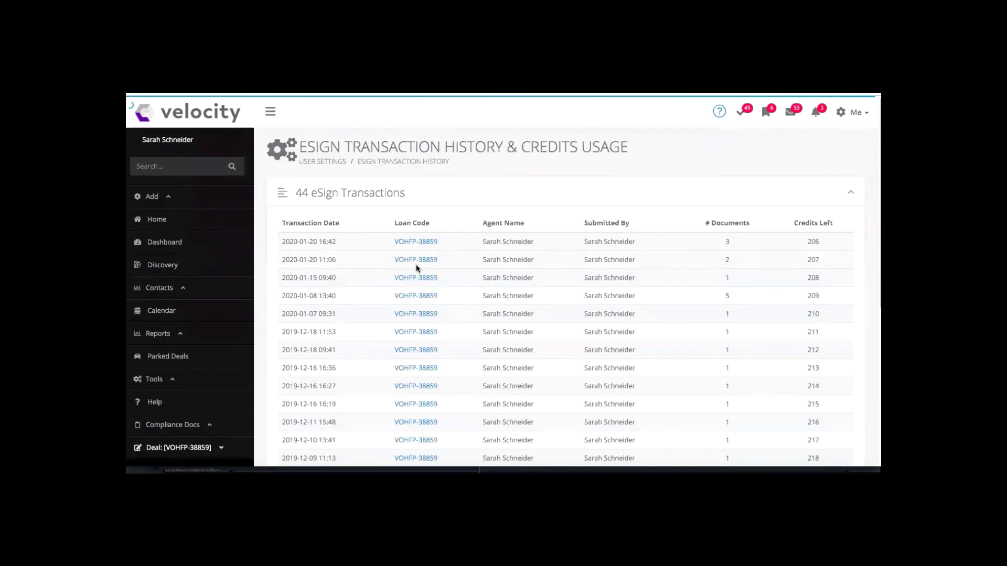
scroll(416, 265, "down", 2)
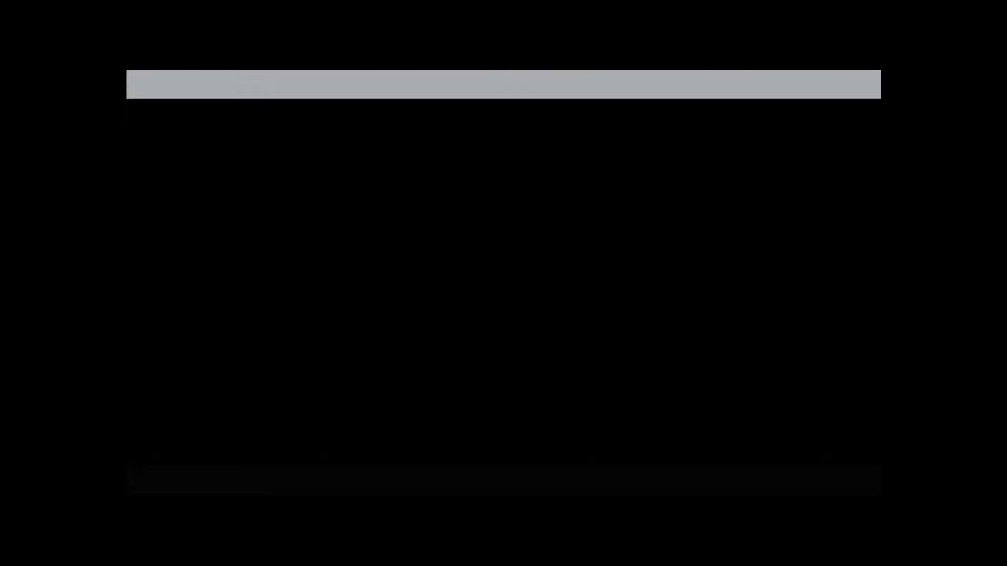